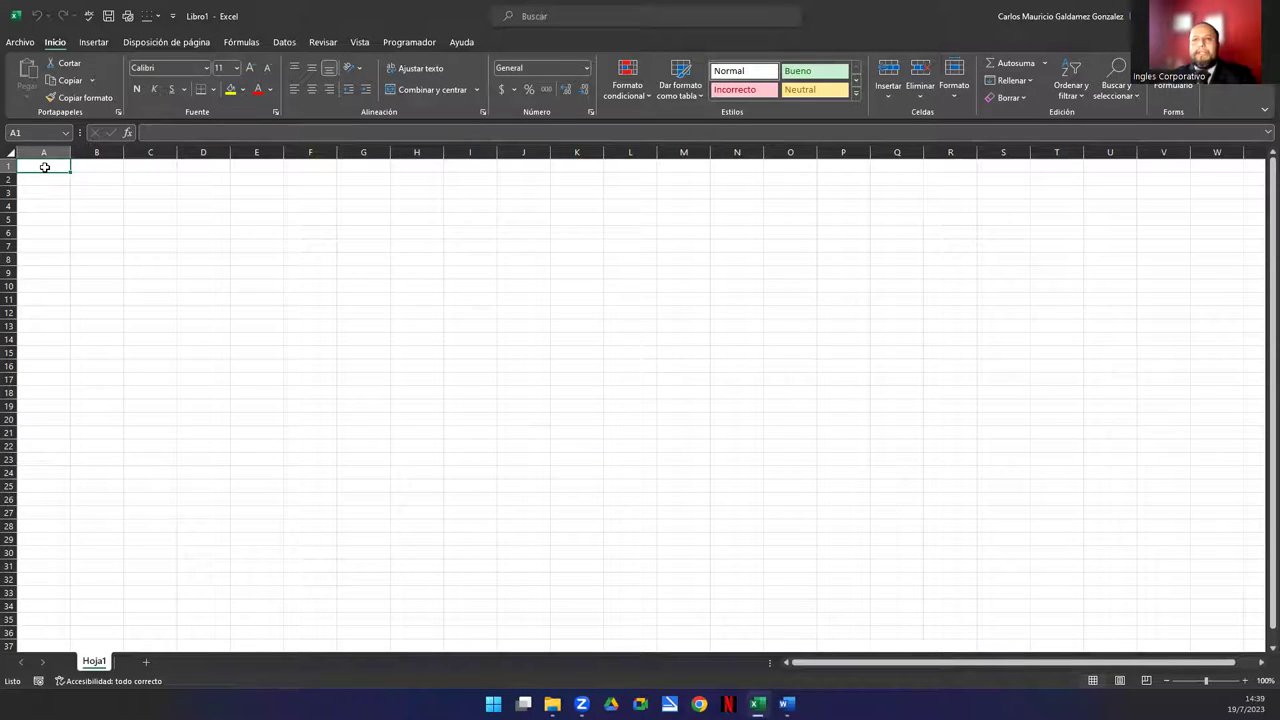
# - Start recording a macro named Prueba, stored in this workbook (Este libro), without a shortcut key or description
pyautogui.click(420, 43)
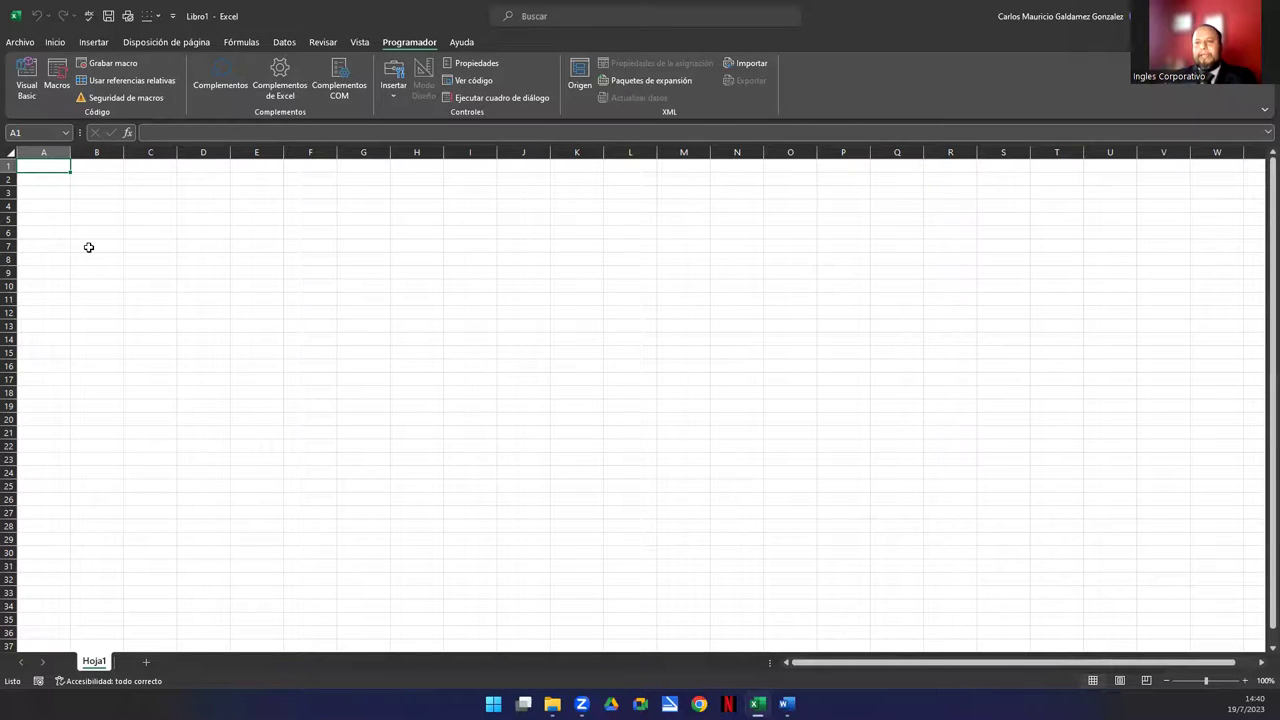
pyautogui.scroll(3, 88, 275)
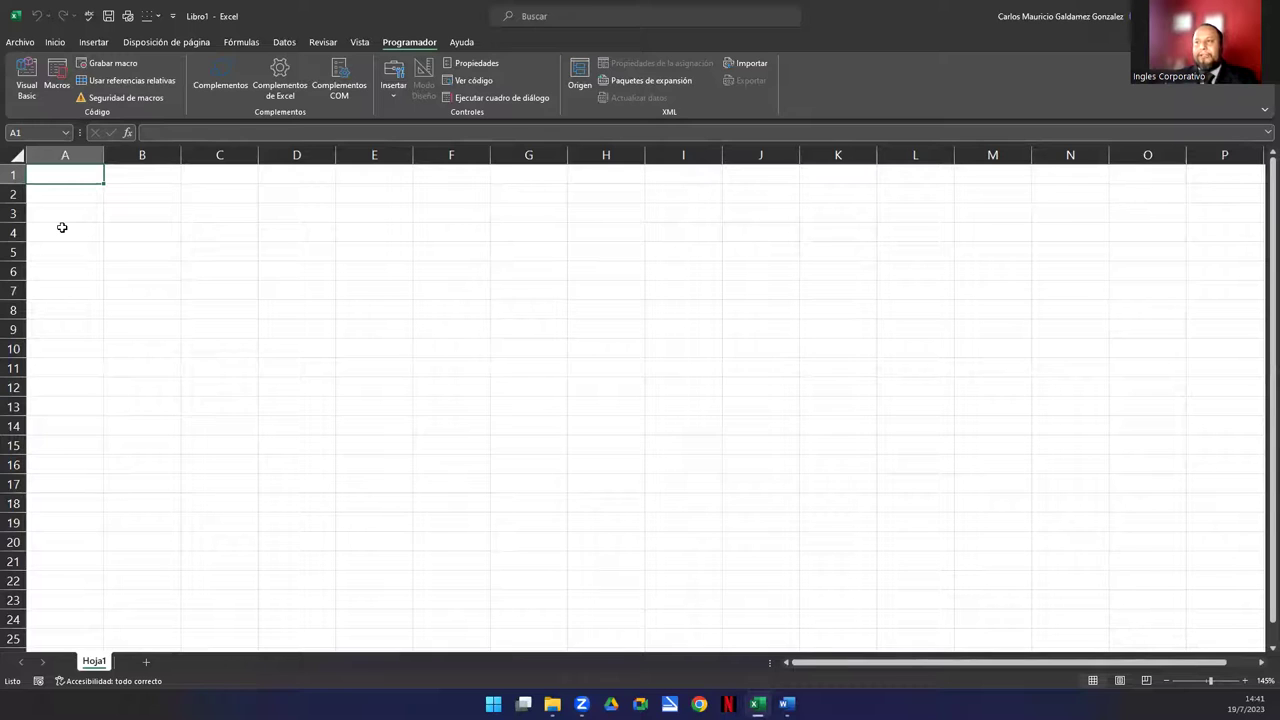
pyautogui.click(107, 65)
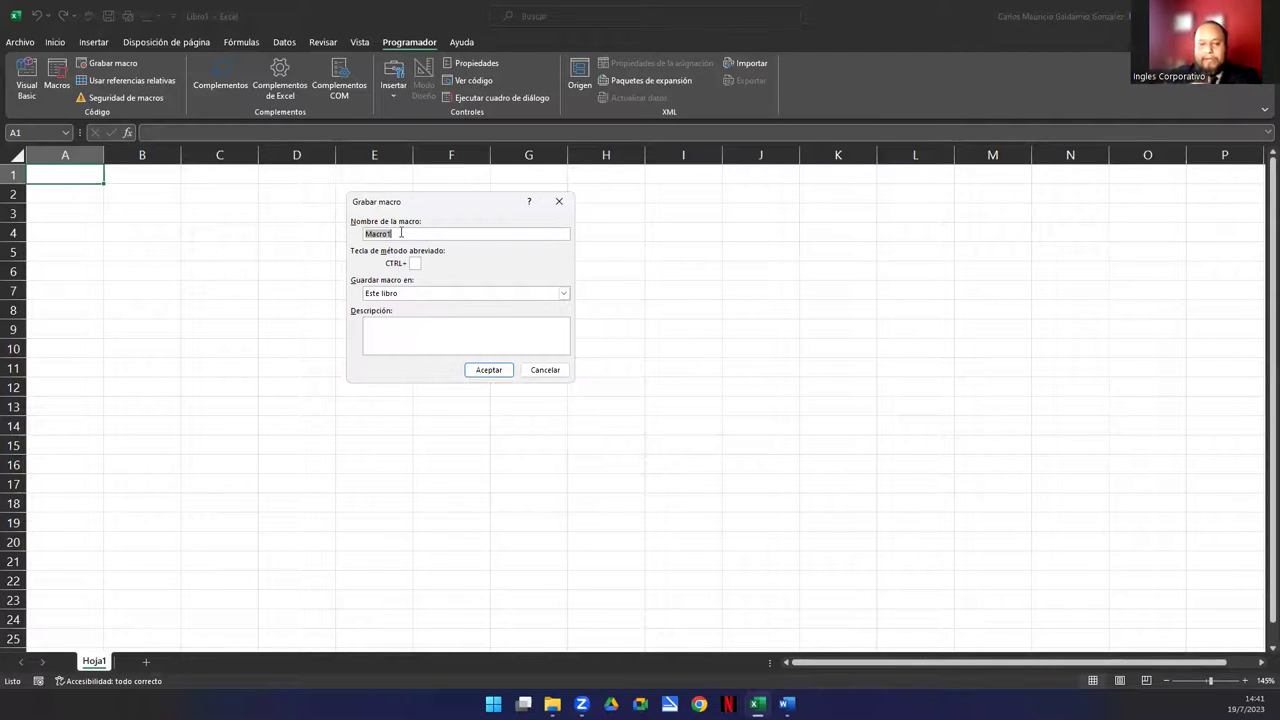
pyautogui.write('Pru')
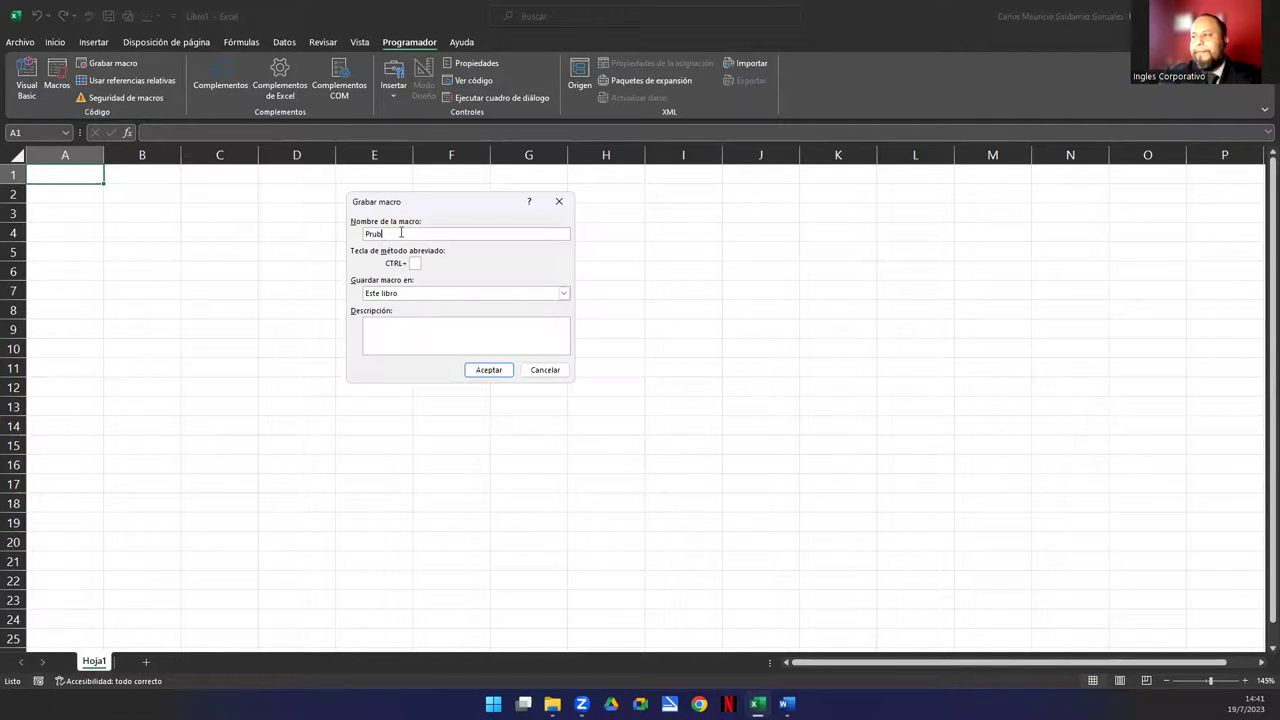
pyautogui.write('eba')
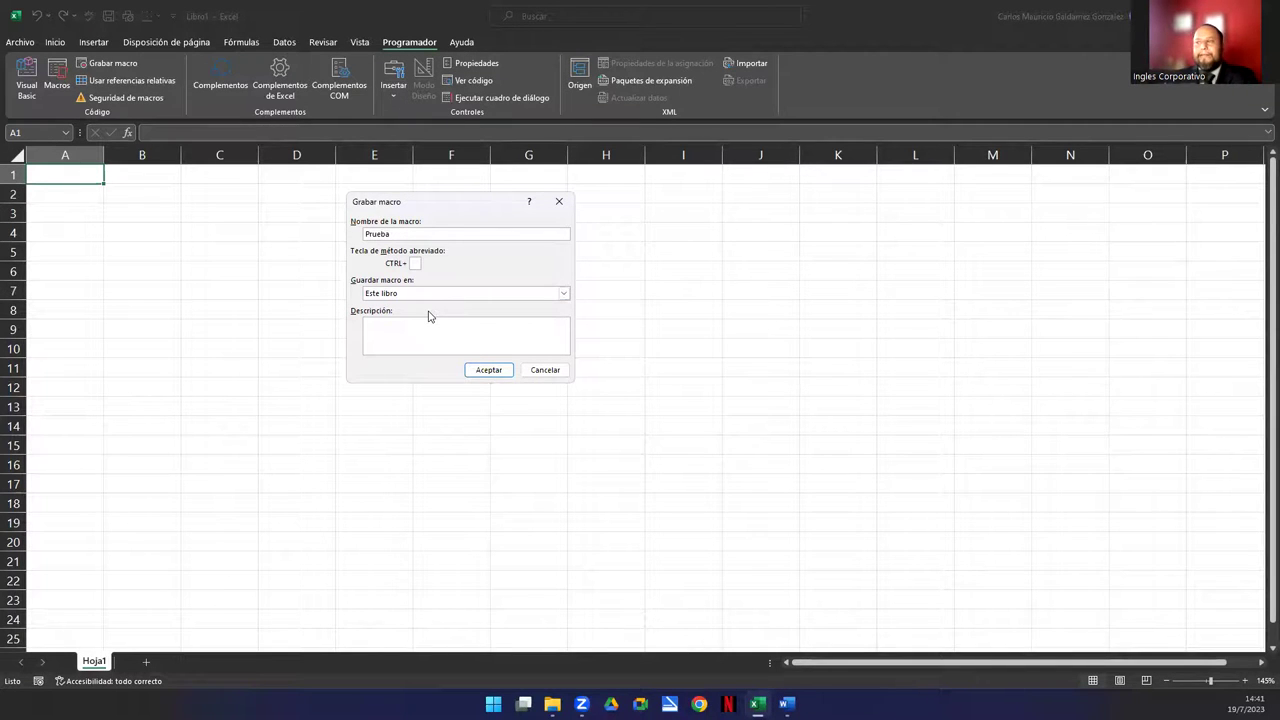
pyautogui.click(389, 337)
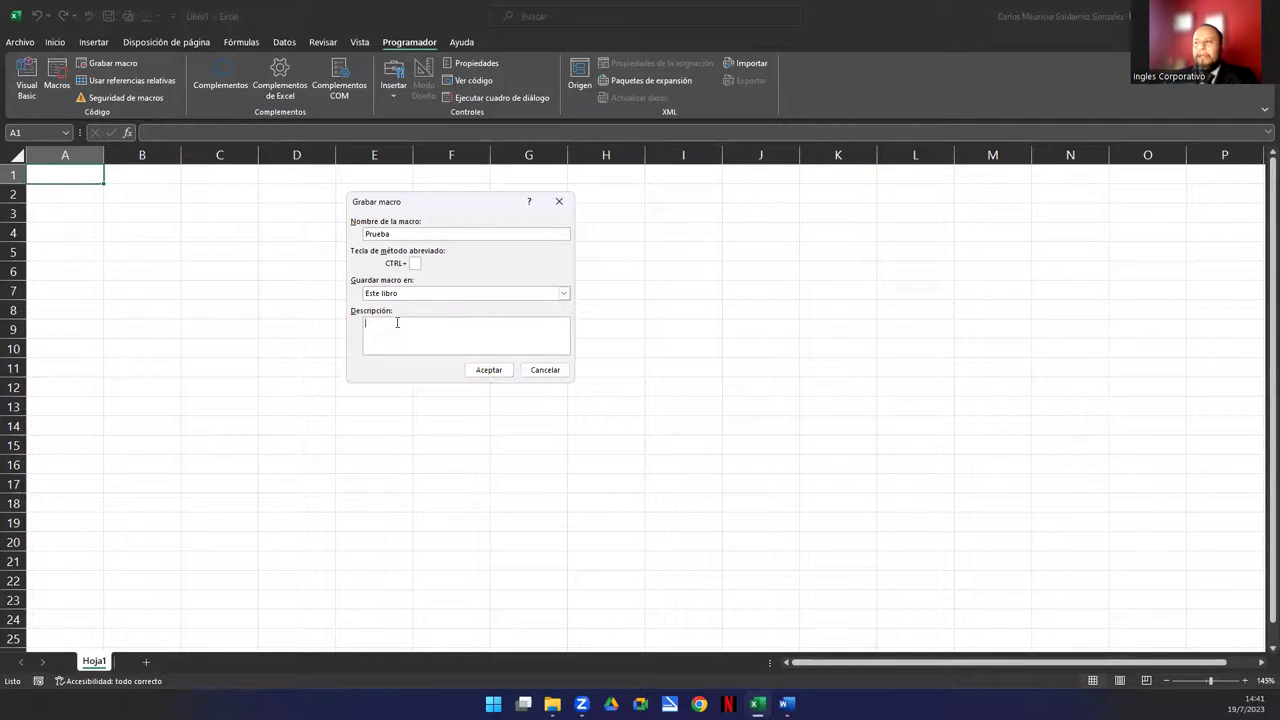
pyautogui.click(415, 263)
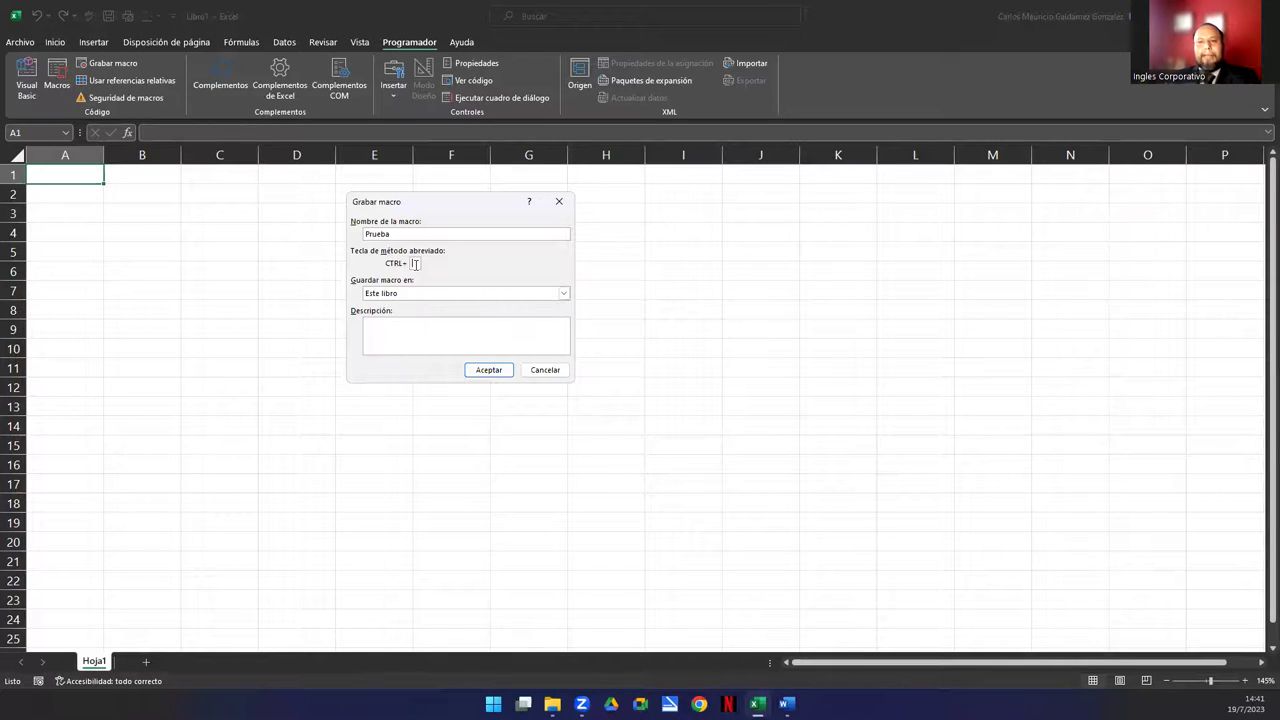
pyautogui.click(486, 371)
# - Enter the title PLANILLA DE PAGOS FUNDACIÓN HUELLITAS CENTROAMERICA in cell A1
pyautogui.click(55, 43)
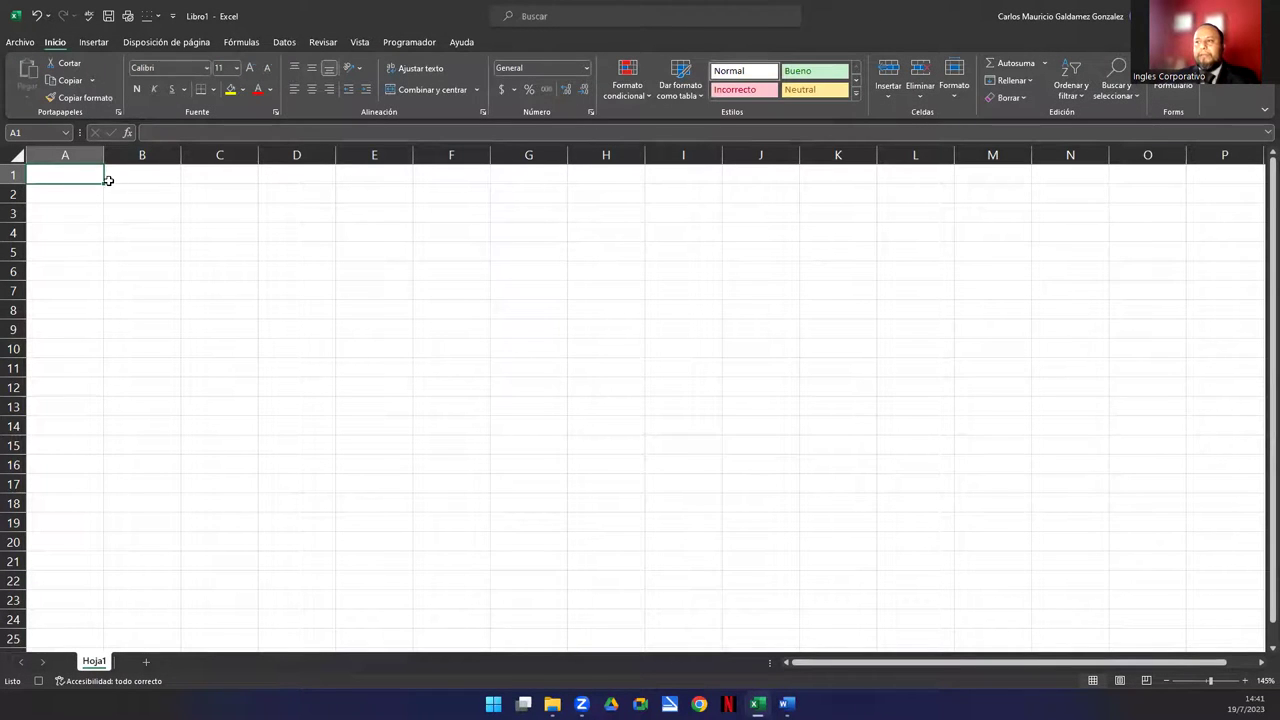
pyautogui.write('PL')
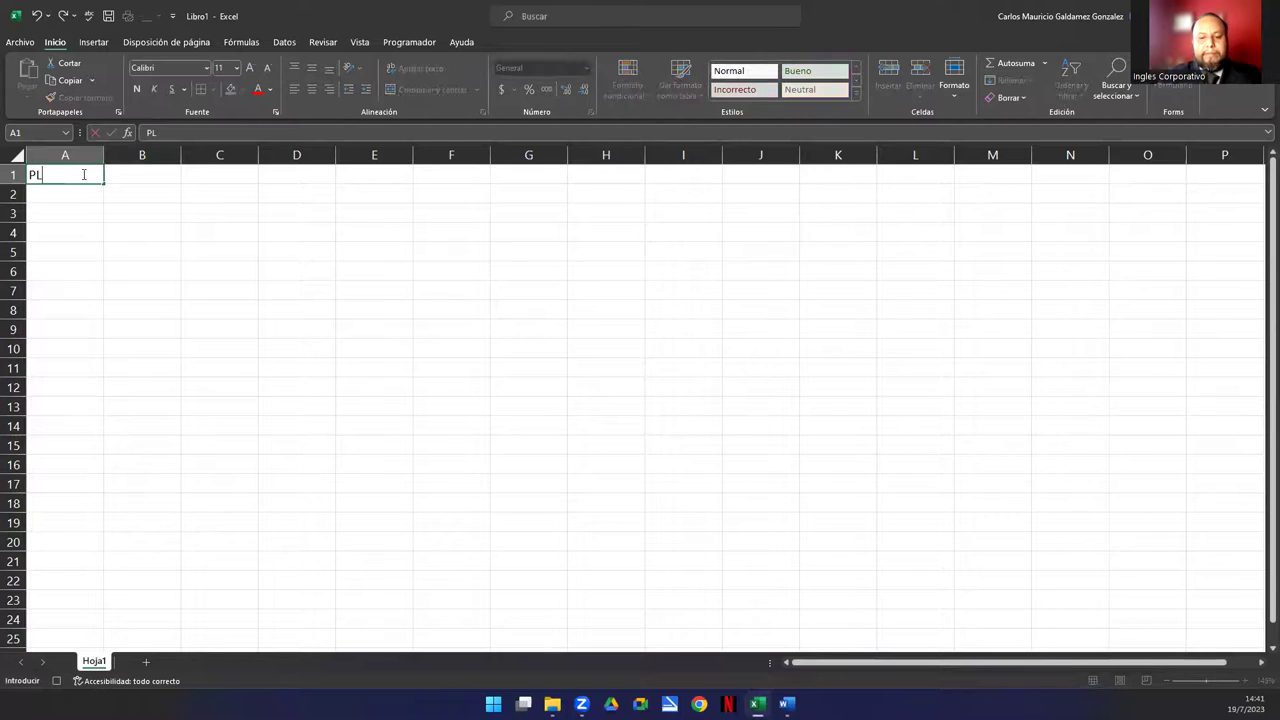
pyautogui.write('ANILLA DE PAGO')
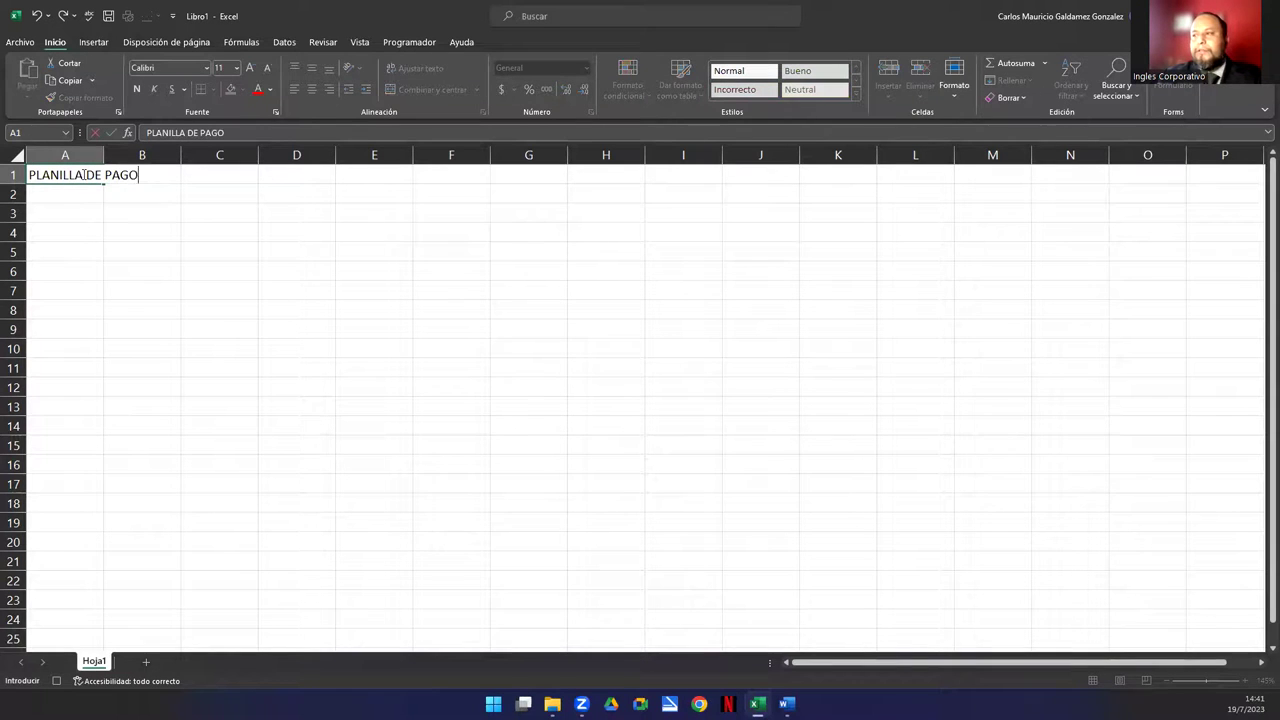
pyautogui.write('S FUN')
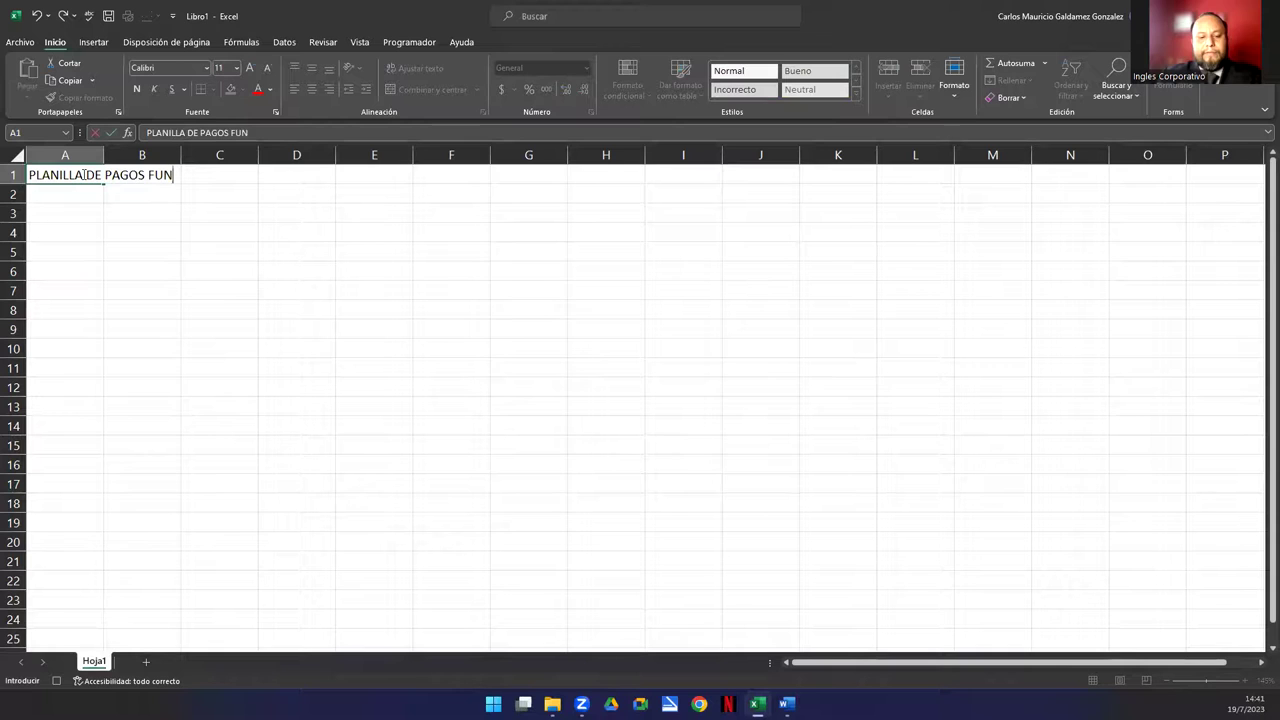
pyautogui.write('DACIÓN HUE')
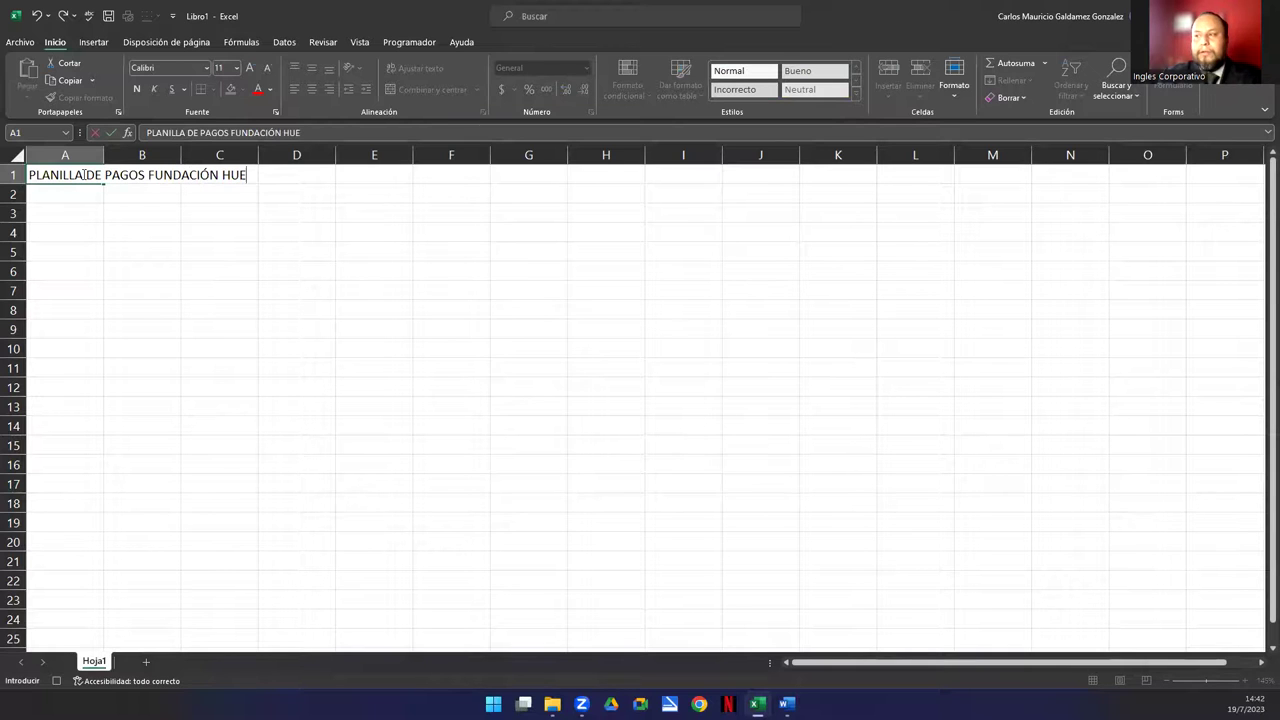
pyautogui.write('LLITA')
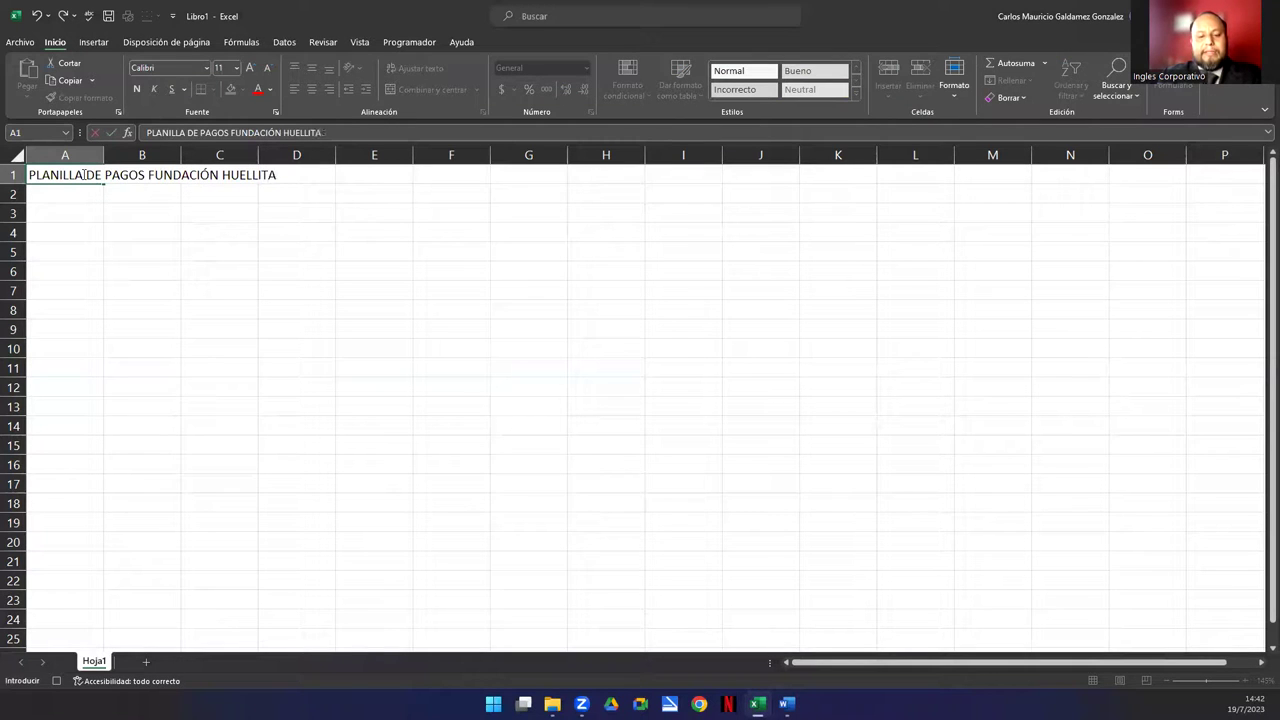
pyautogui.write('S CENTROAMERICA')
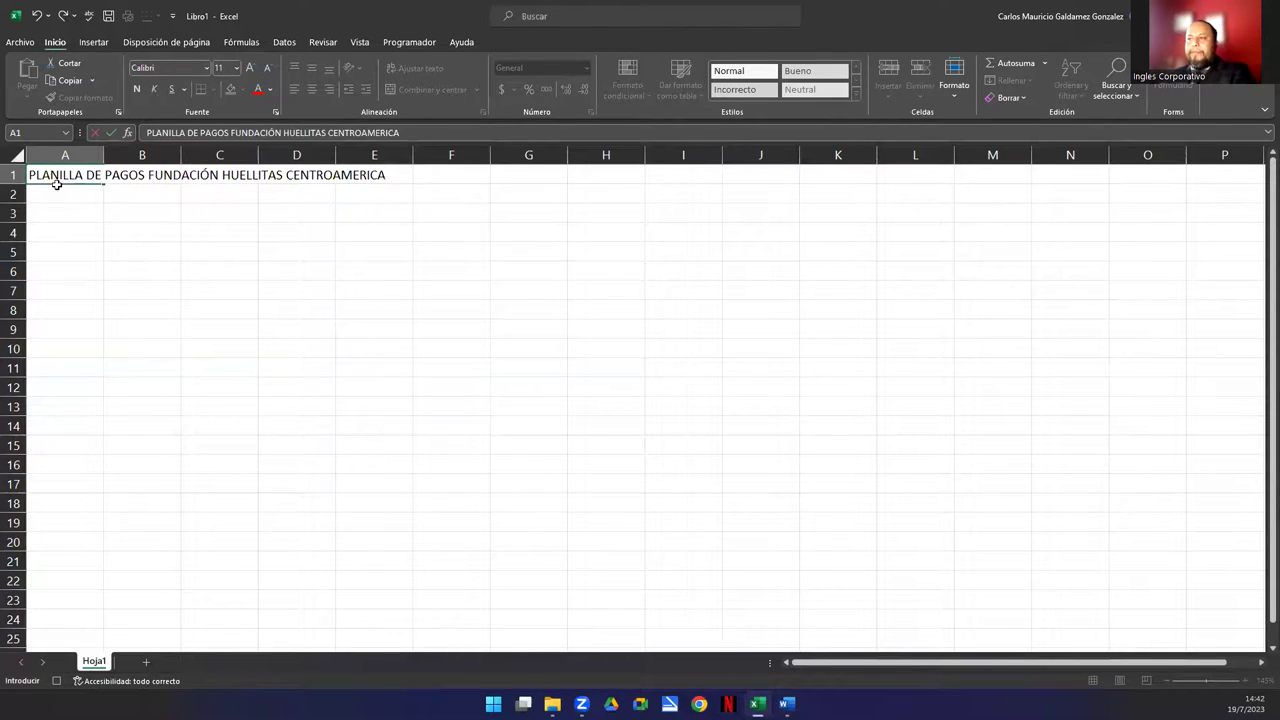
pyautogui.click(65, 189)
pyautogui.click(64, 177)
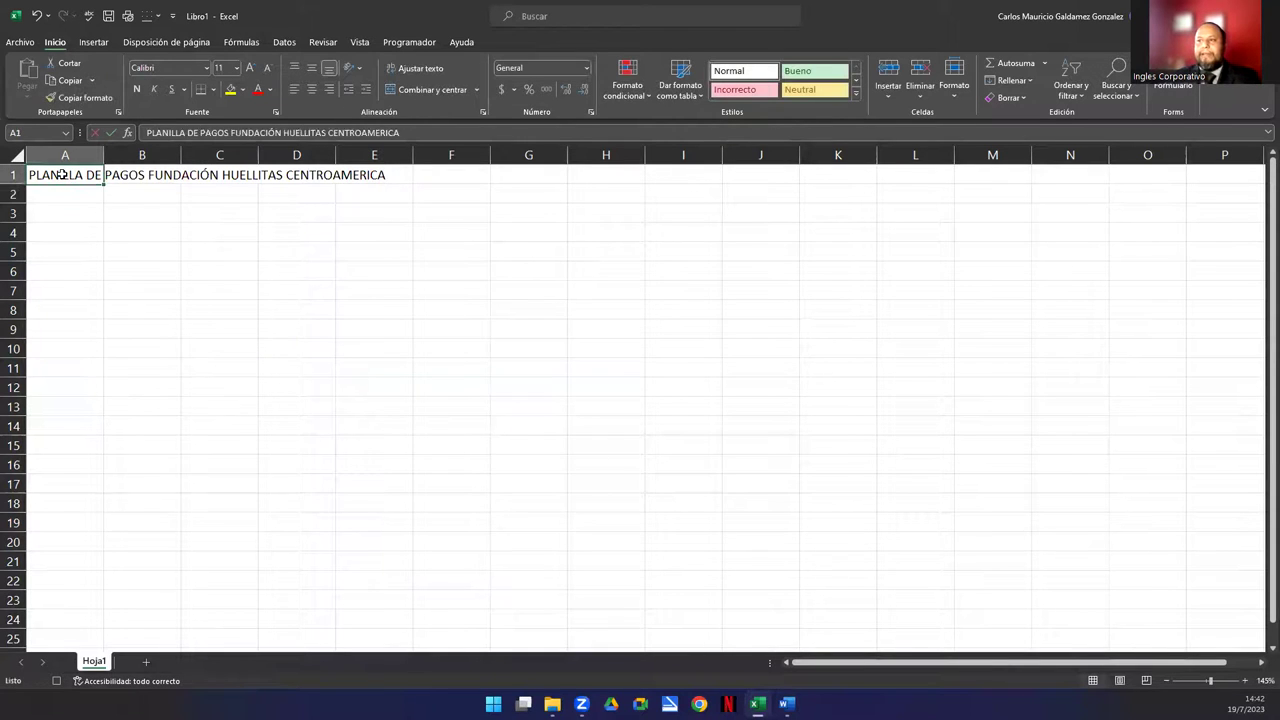
# - Make the title in A1 bold and increase its font size to 18
pyautogui.click(136, 90)
pyautogui.click(249, 69)
pyautogui.click(249, 69)
pyautogui.click(249, 69)
pyautogui.click(249, 69)
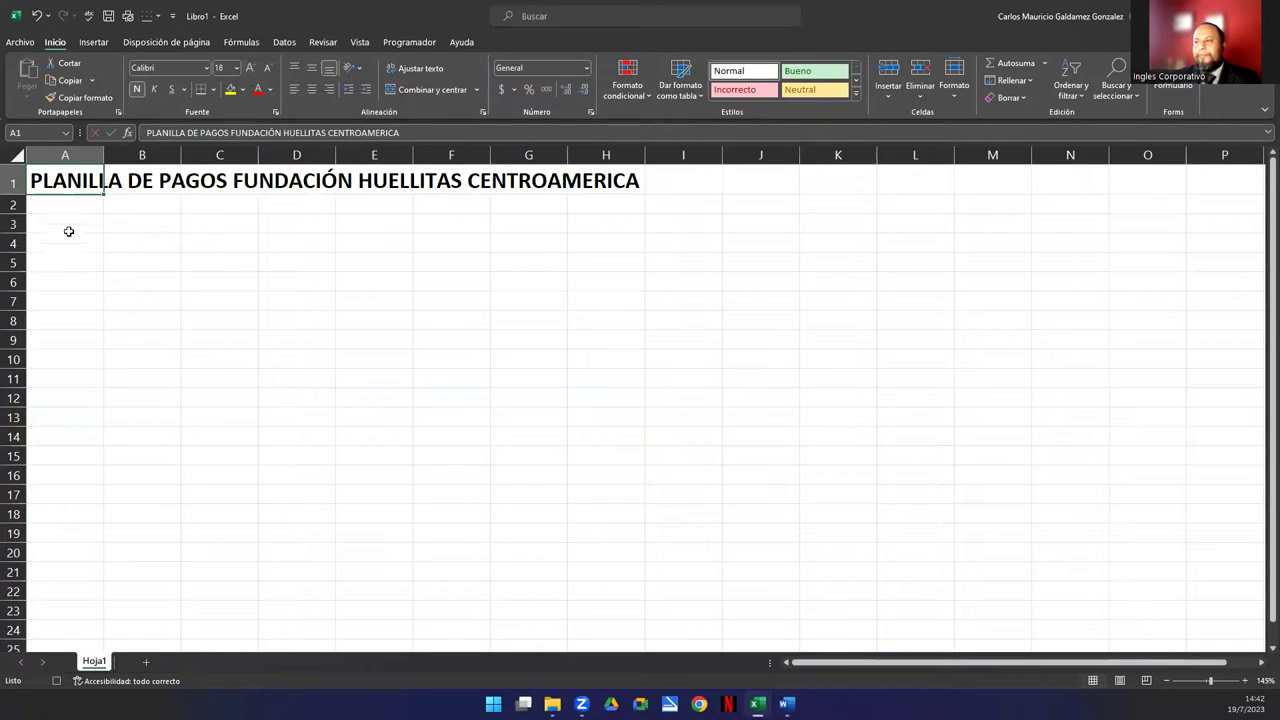
# - Enter the labels FECHA: in cell A3 and GRUPO: in cell A4
pyautogui.click(63, 222)
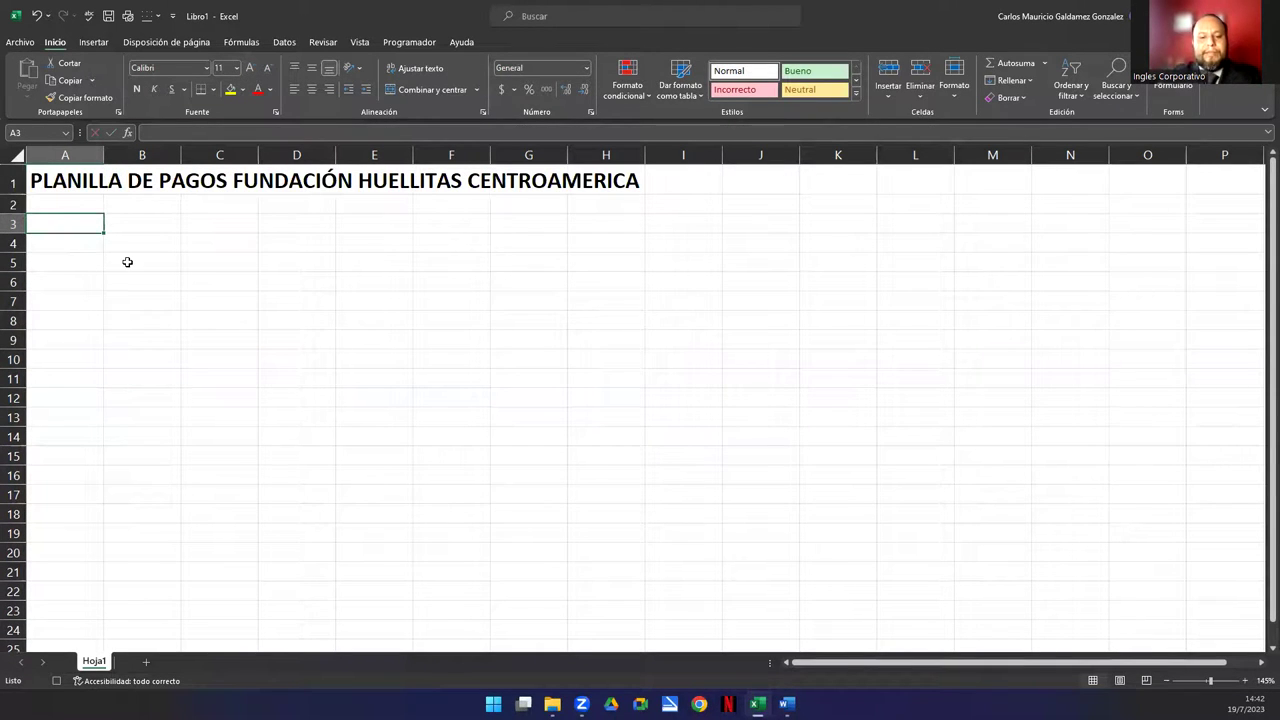
pyautogui.write('FECHA:')
pyautogui.press('Return')
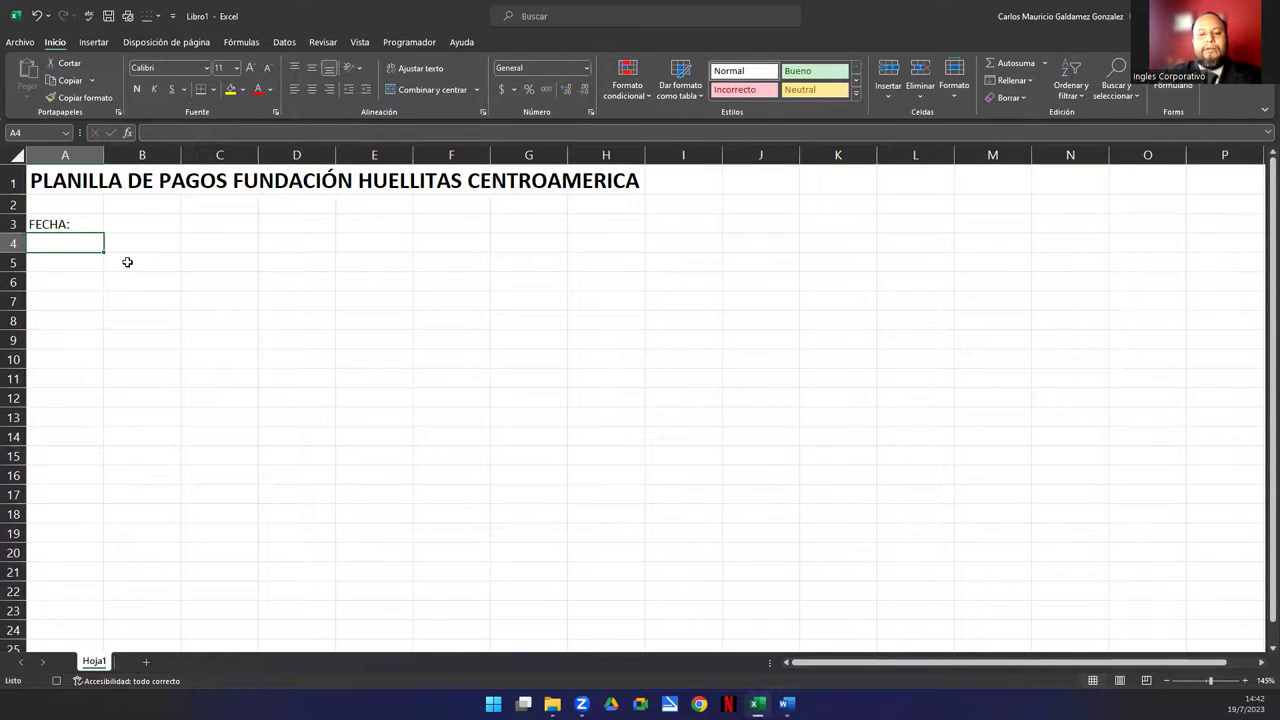
pyautogui.write('GRUPO:')
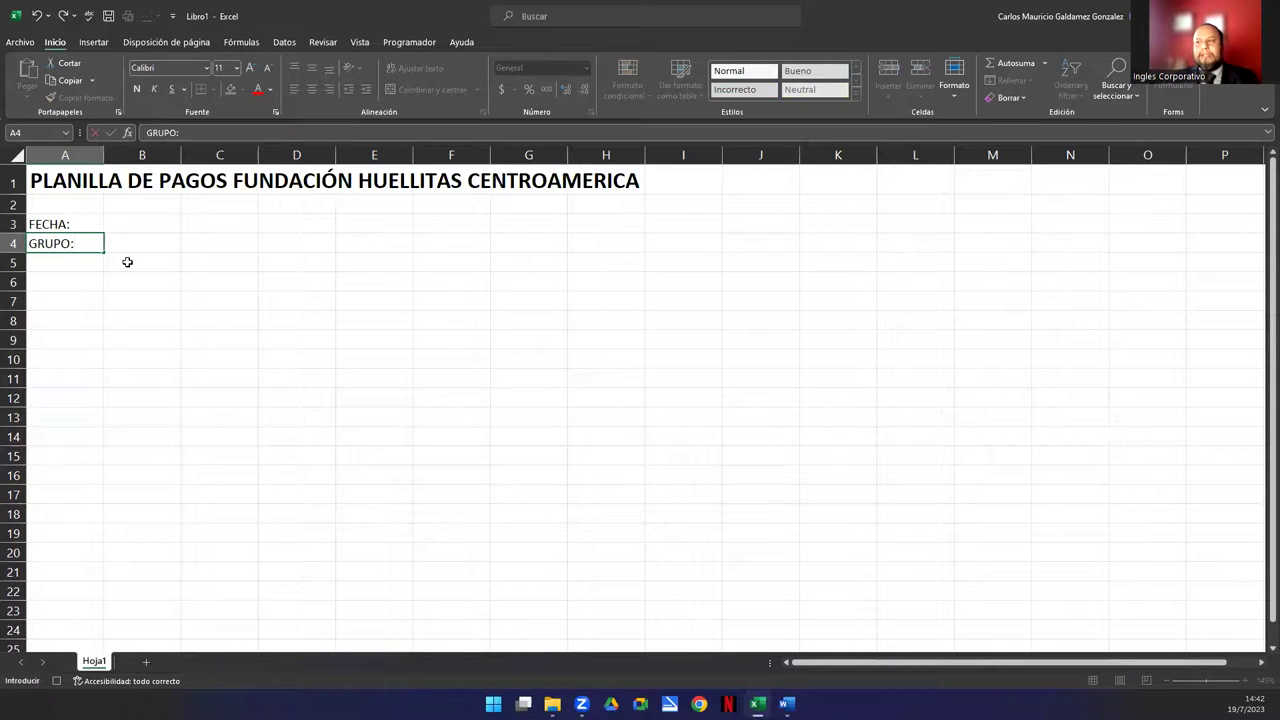
# - Enter the column headers Codigo, Nombre, Apellido and Sueldo in cells A6 to D6
pyautogui.click(60, 282)
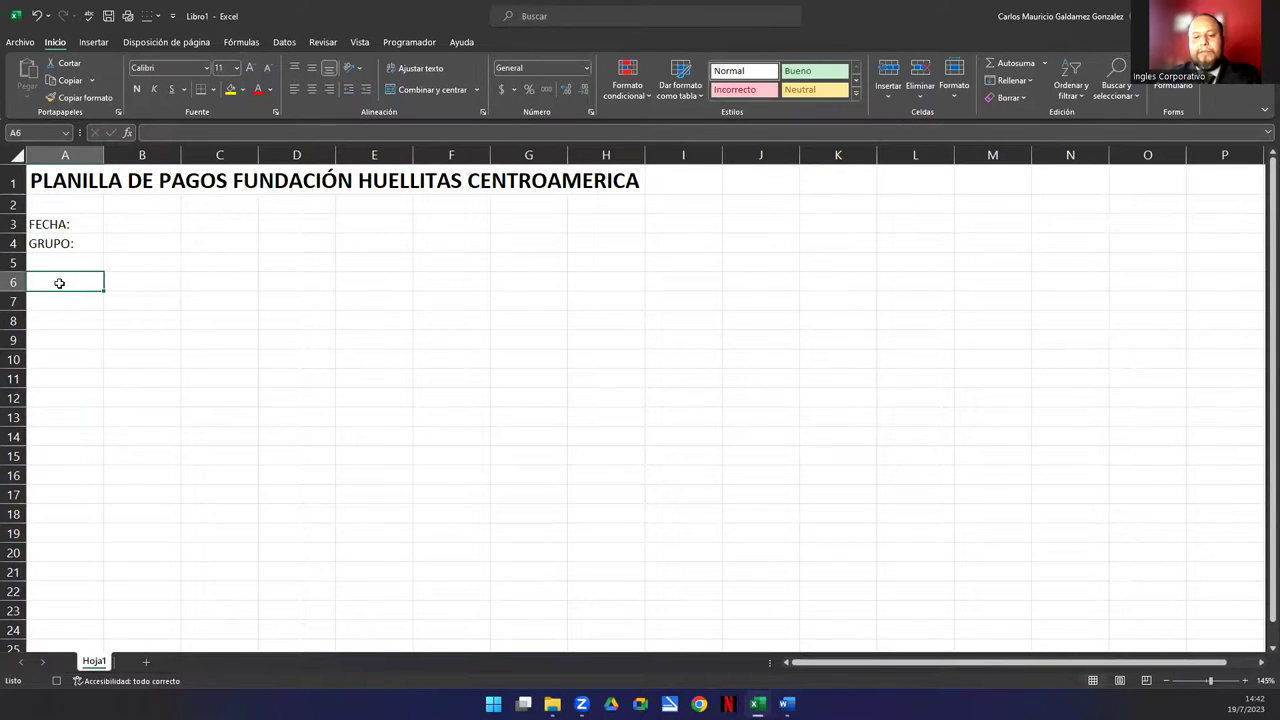
pyautogui.write('Codigo')
pyautogui.press('Tab')
pyautogui.write('Nombre')
pyautogui.press('Tab')
pyautogui.write('Ap')
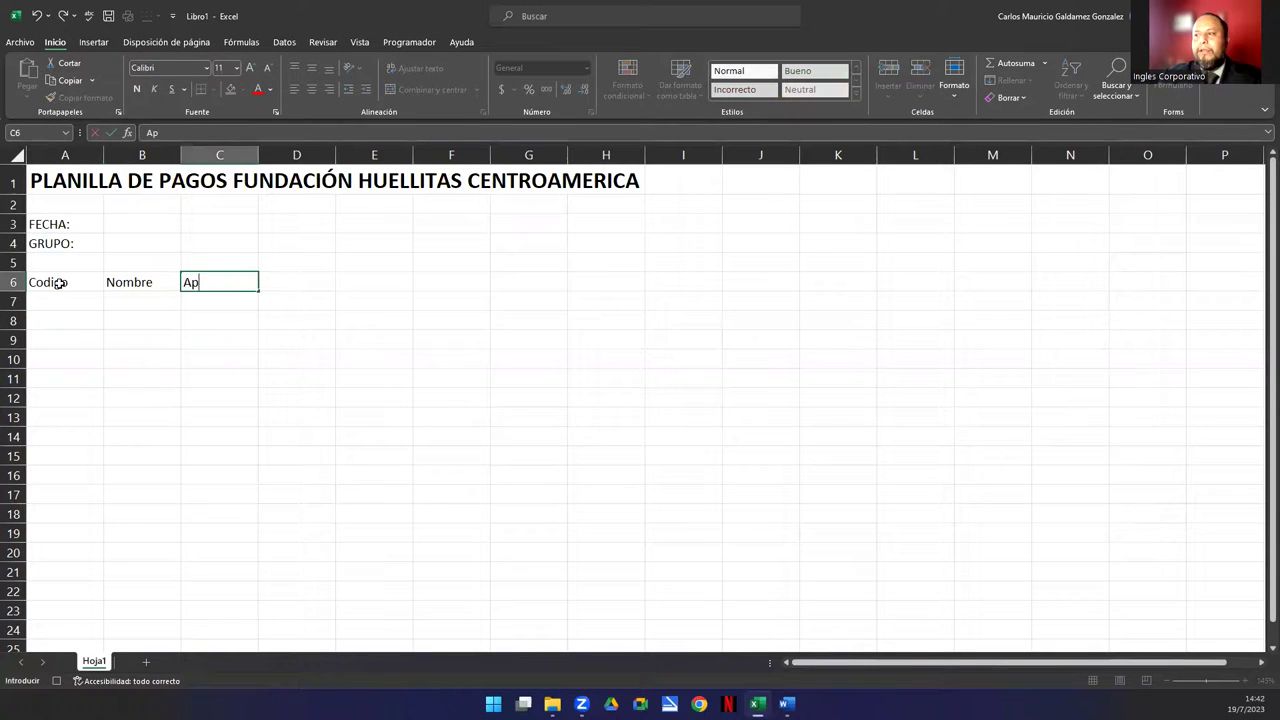
pyautogui.write('ellido')
pyautogui.press('Tab')
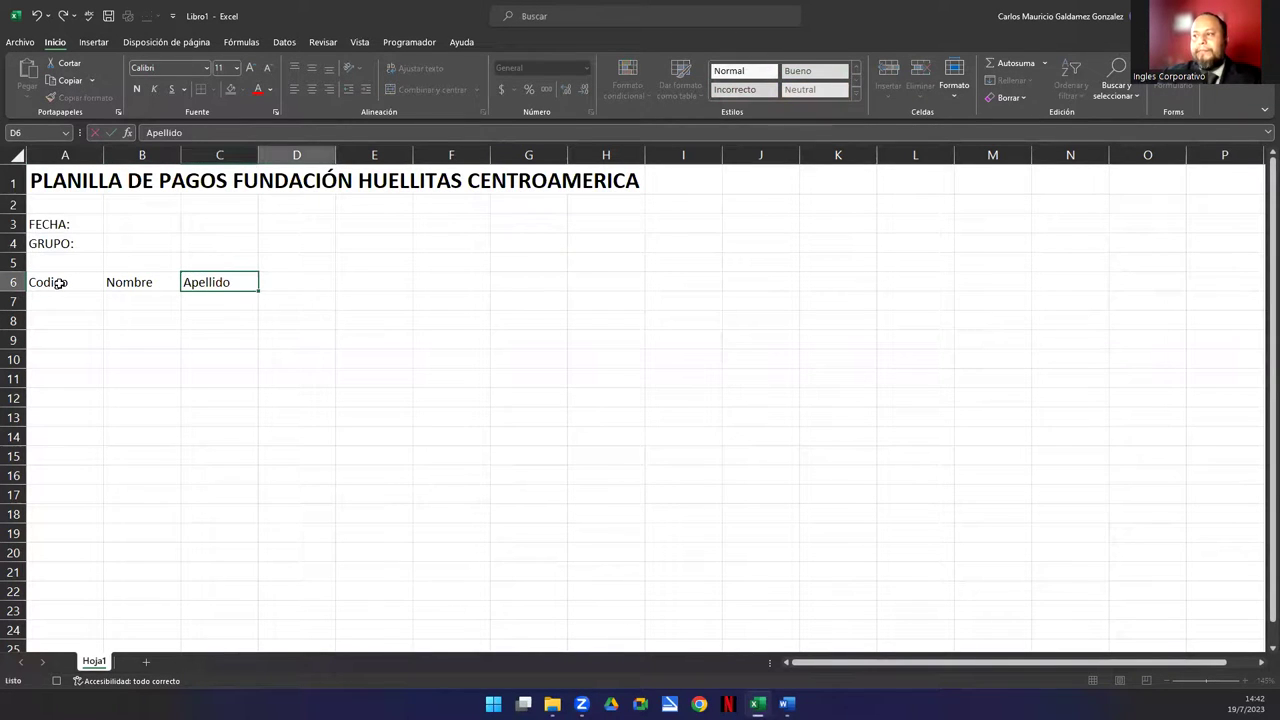
pyautogui.write('Sueldo')
pyautogui.press('Tab')
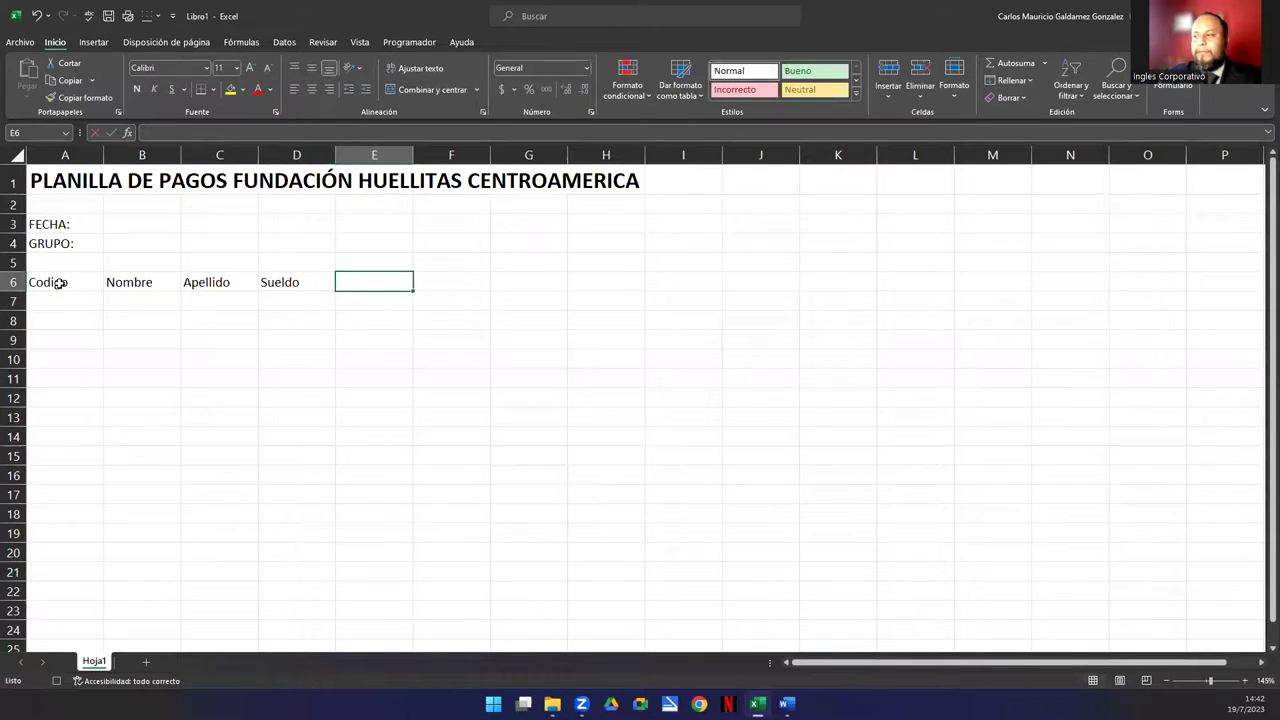
# - Continue the header row with Departamento, ISSS, AFP and FSV in cells E6 to H6
pyautogui.write('Departamento')
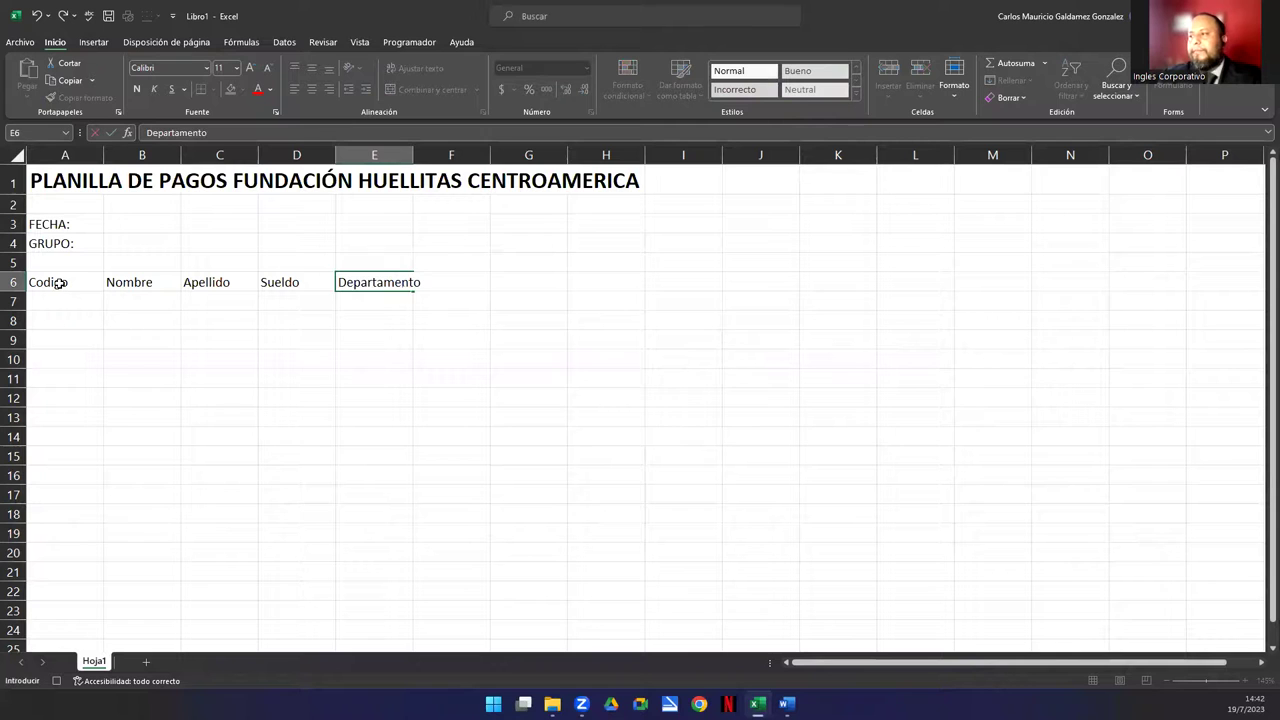
pyautogui.press('Tab')
pyautogui.write('IS')
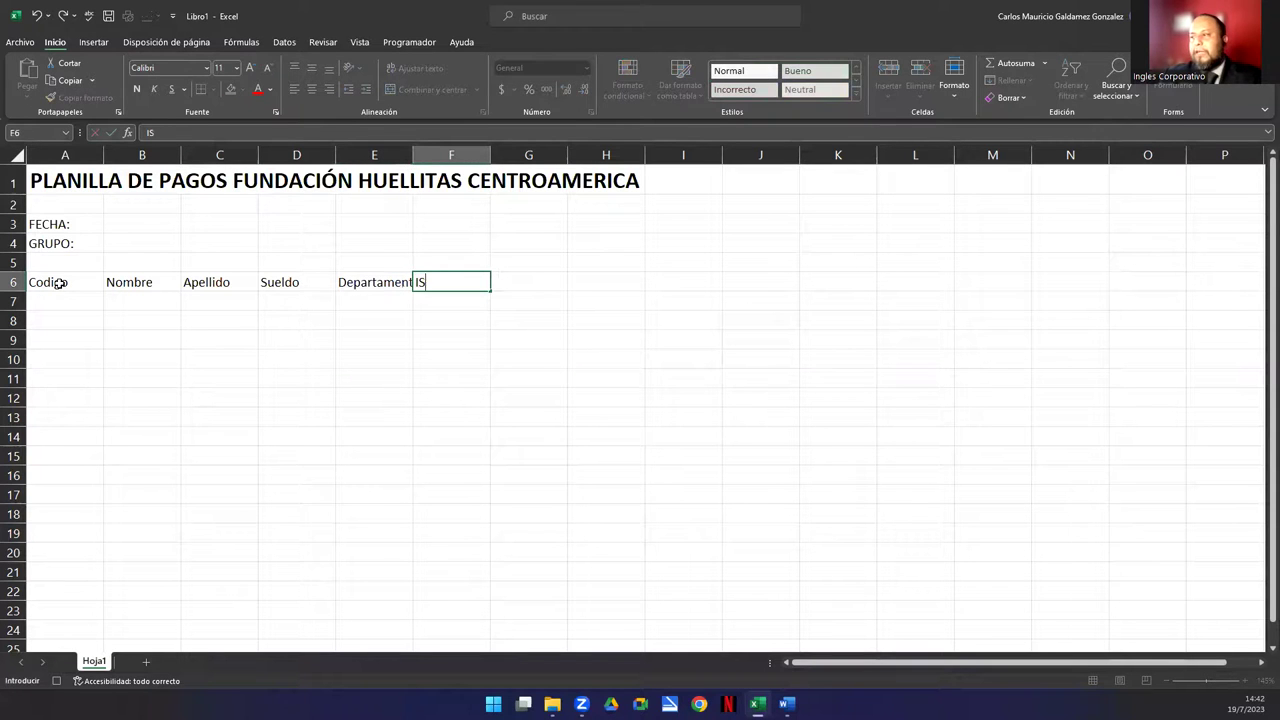
pyautogui.write('SS')
pyautogui.press('Tab')
pyautogui.write('AFP')
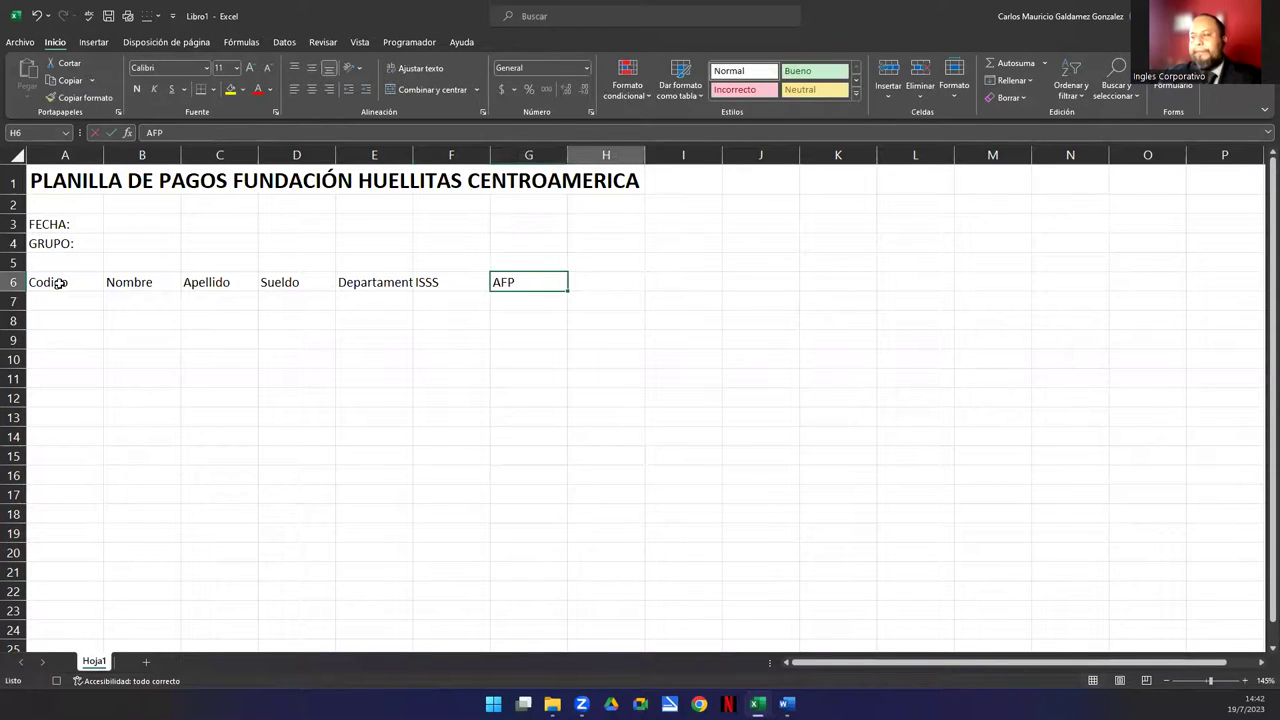
pyautogui.press('Tab')
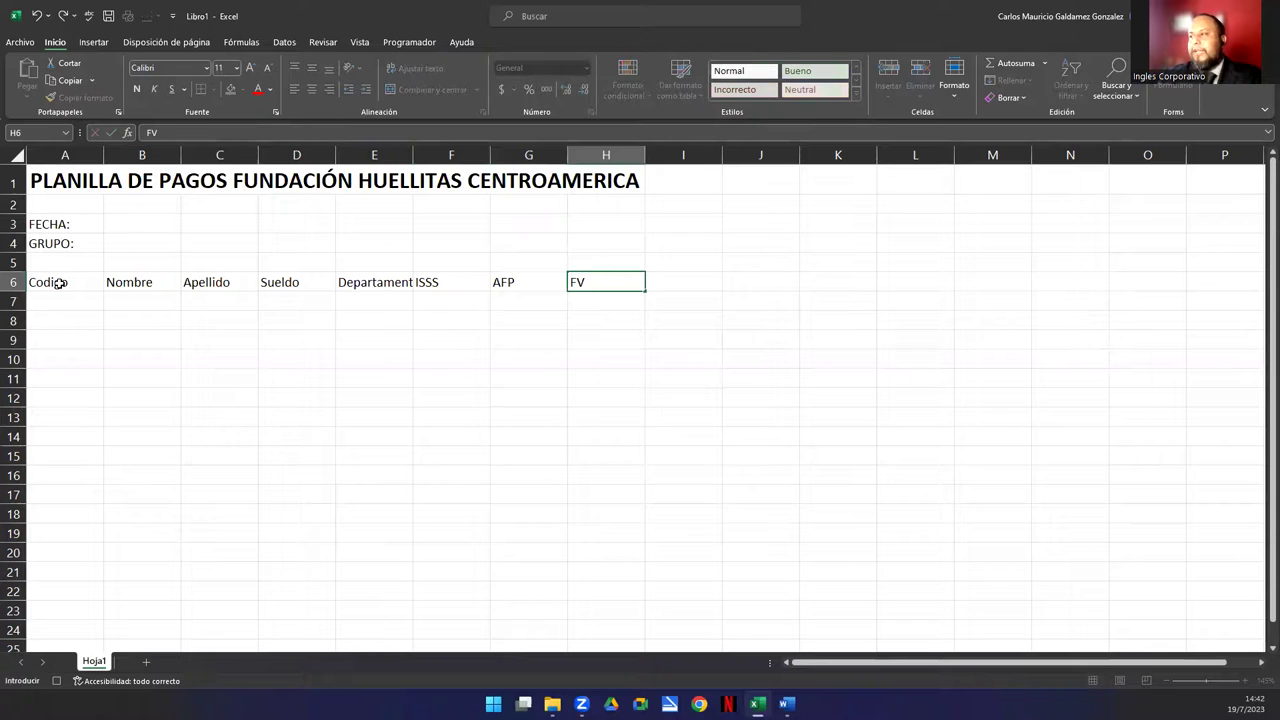
pyautogui.press('BackSpace')
pyautogui.write('SV')
pyautogui.press('Tab')
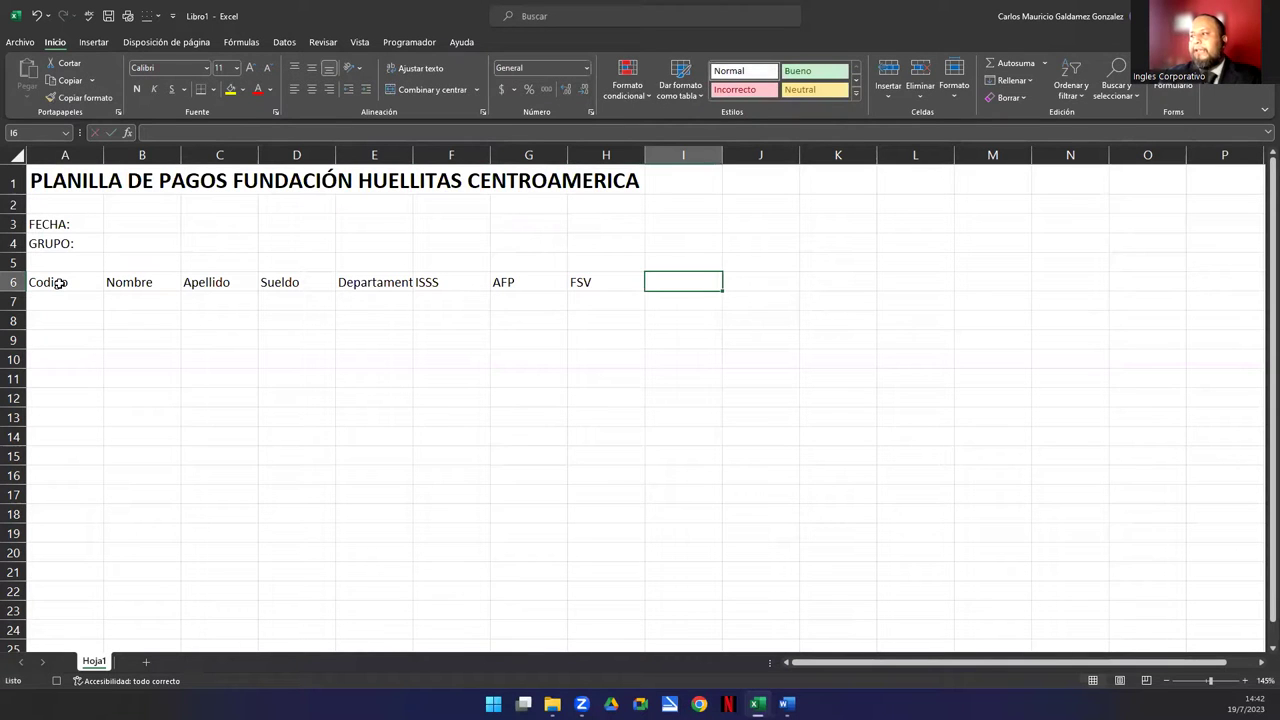
# - Complete the header row with RENTA in I6 and Sueldo Final in J6, and autofit column E's width
pyautogui.write('RENTA')
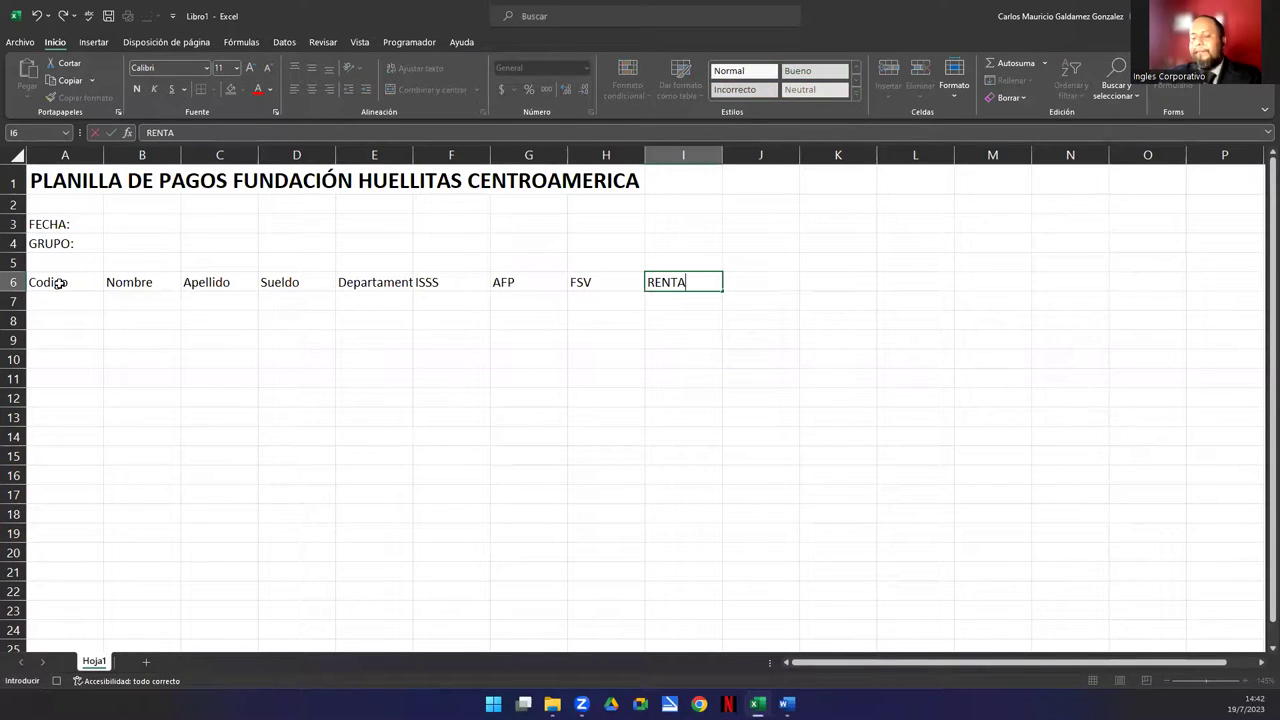
pyautogui.press('Tab')
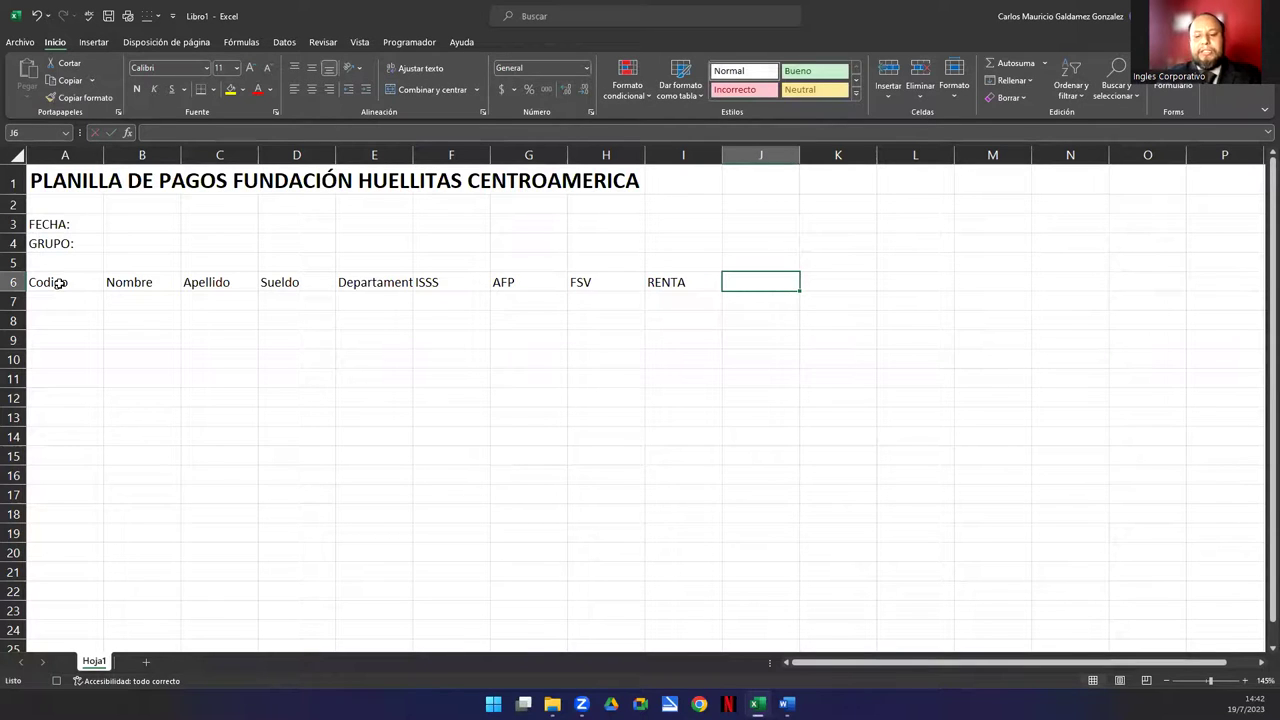
pyautogui.write('Sueldo')
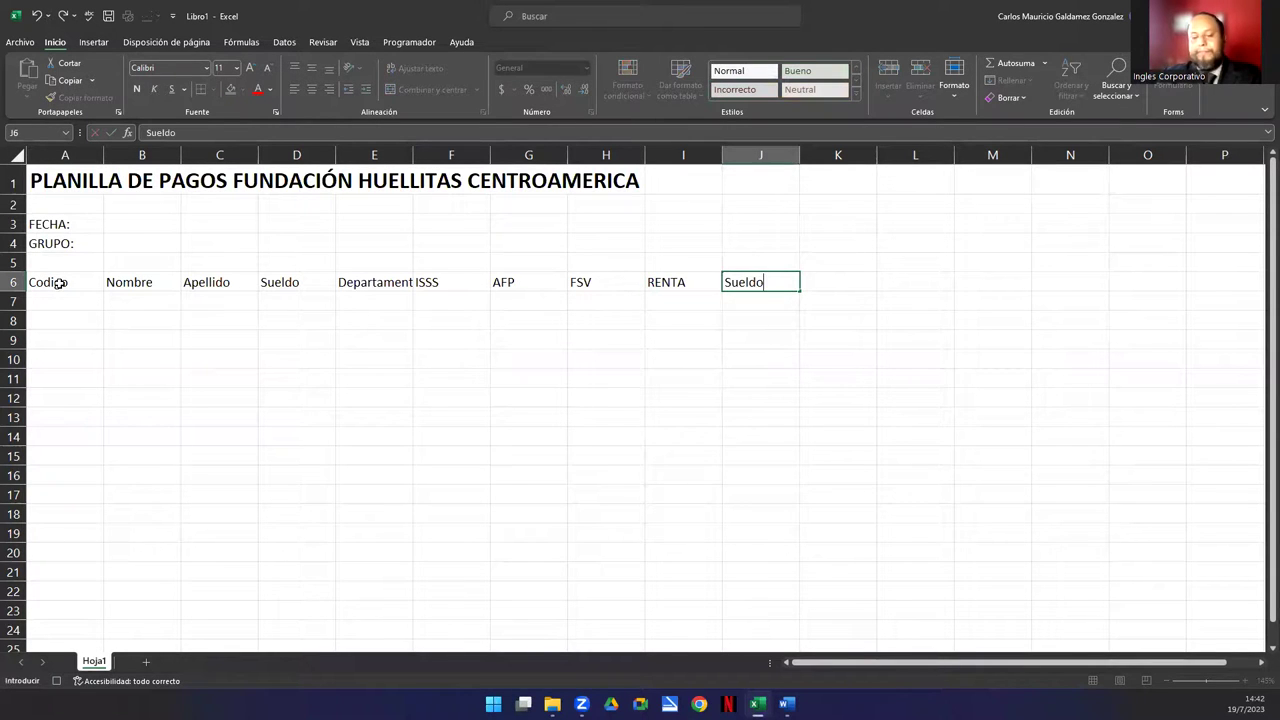
pyautogui.write(' Final')
pyautogui.press('Return')
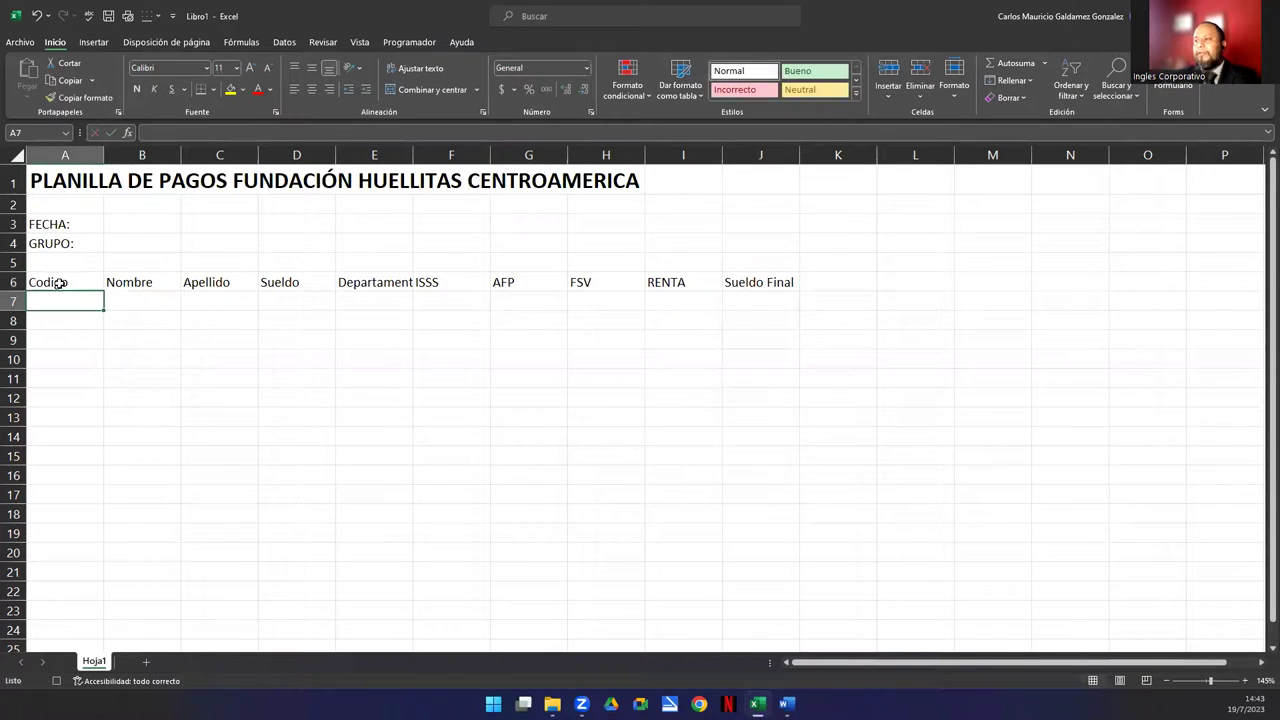
pyautogui.doubleClick(412, 154)
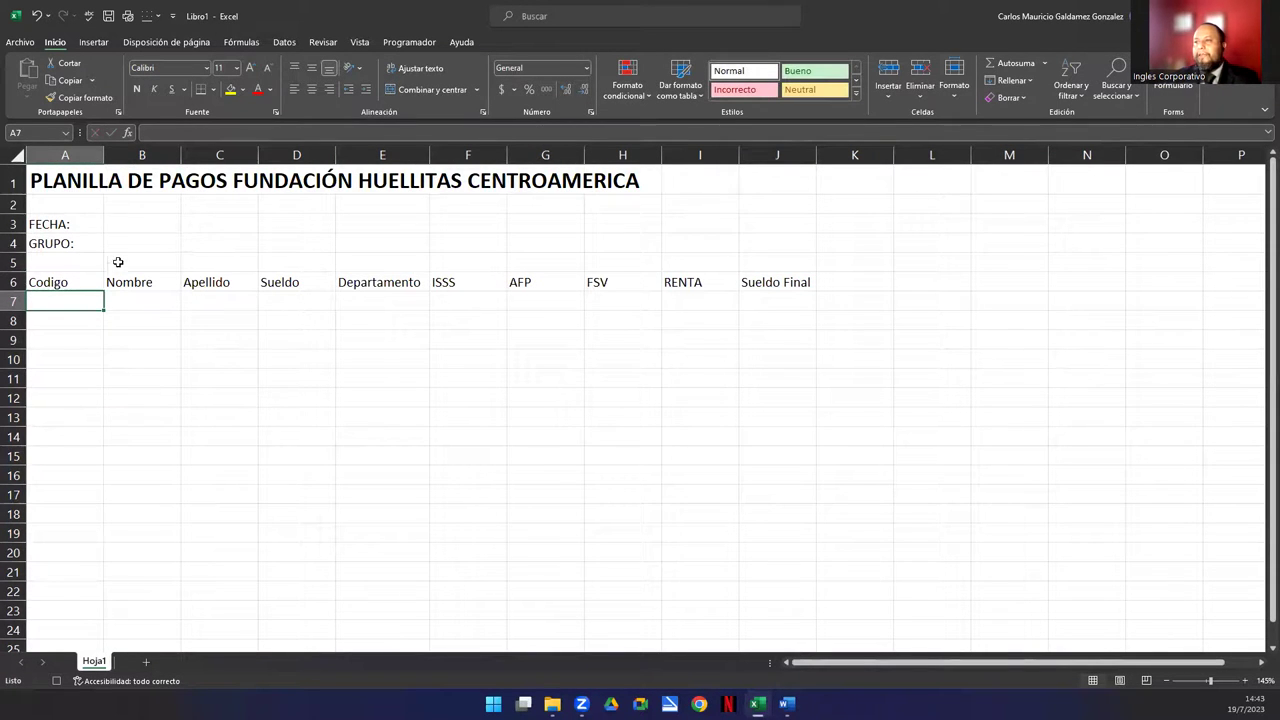
# - Apply all borders to the table range A6:J20 and finish with cell A6 selected
pyautogui.moveTo(40, 281); pyautogui.dragTo(757, 552)
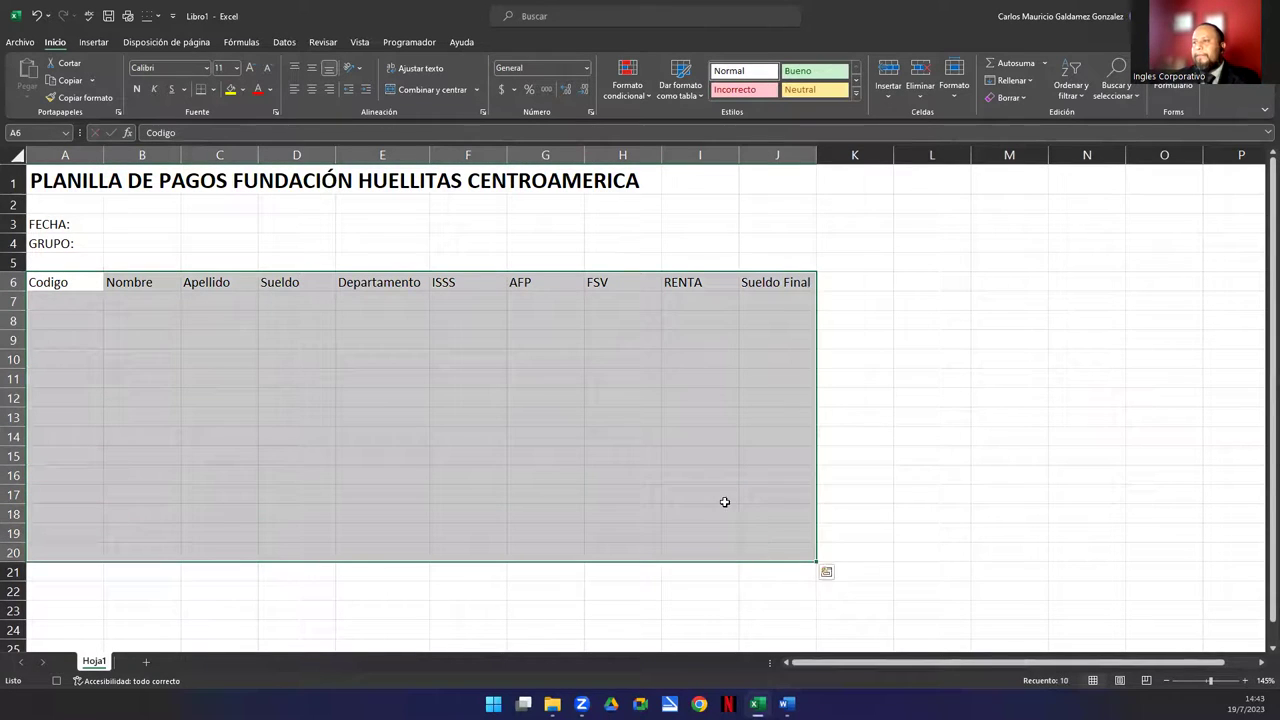
pyautogui.click(214, 89)
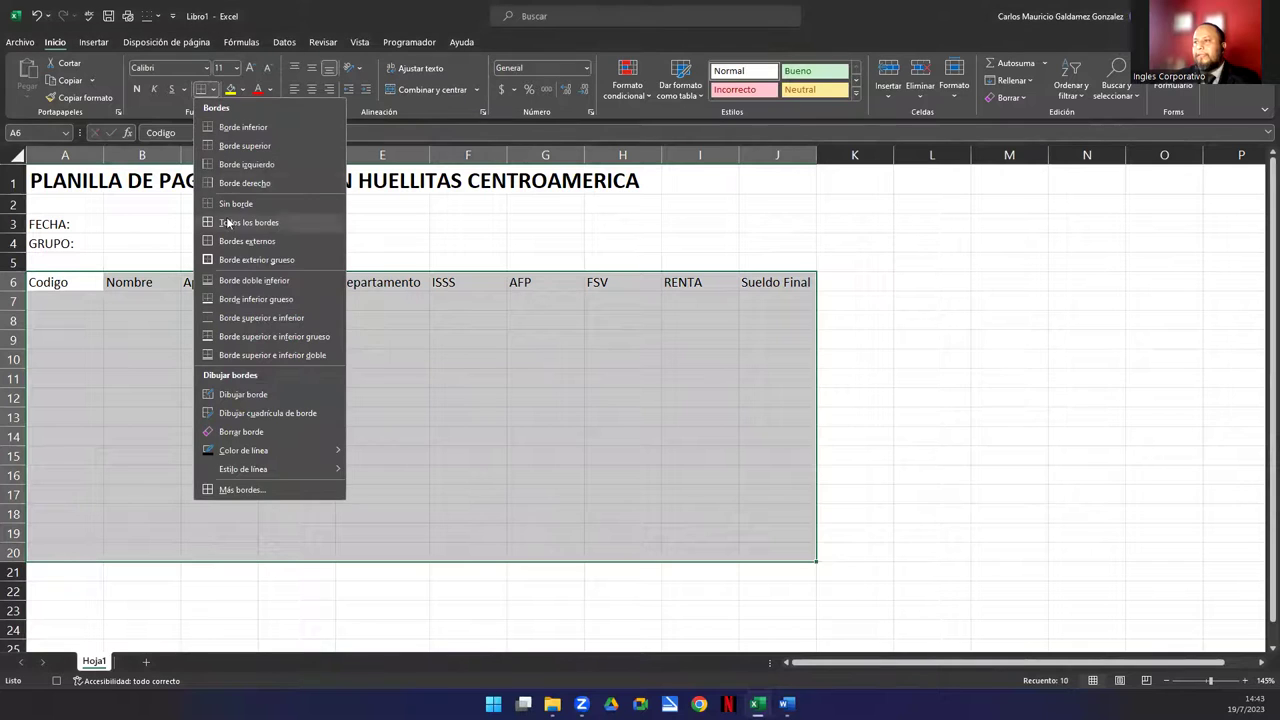
pyautogui.click(230, 222)
pyautogui.click(116, 332)
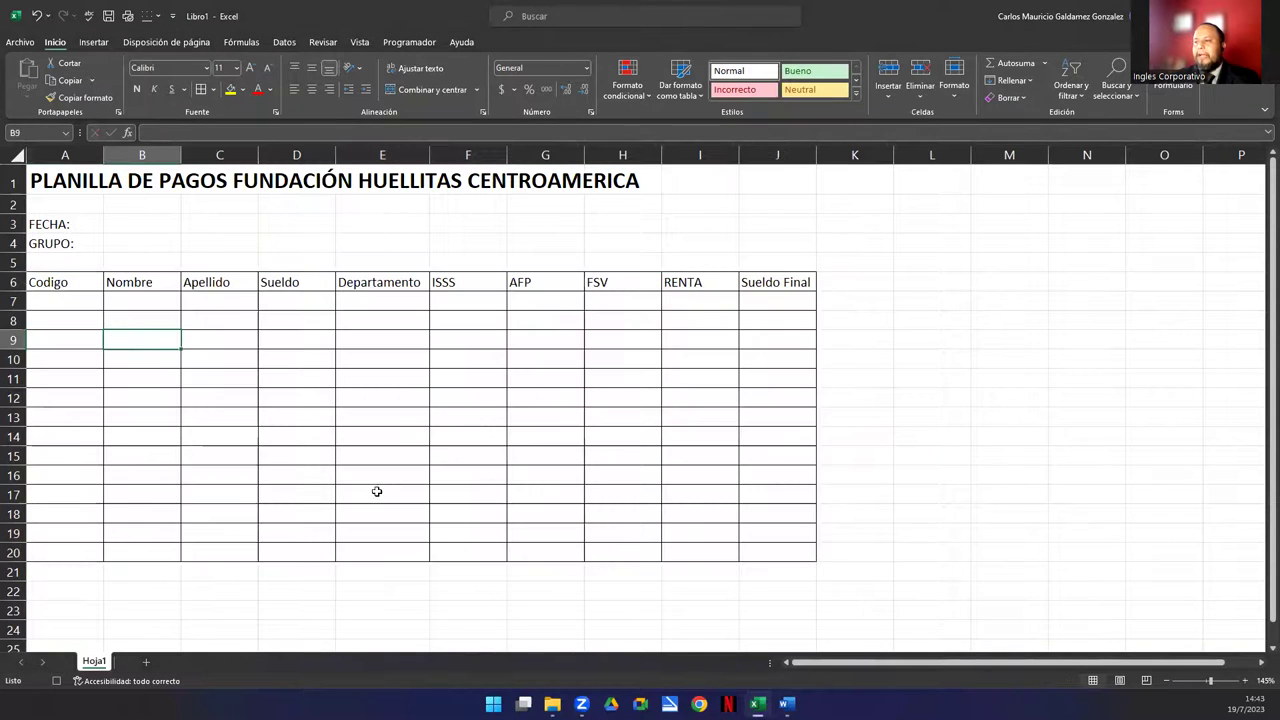
pyautogui.click(50, 283)
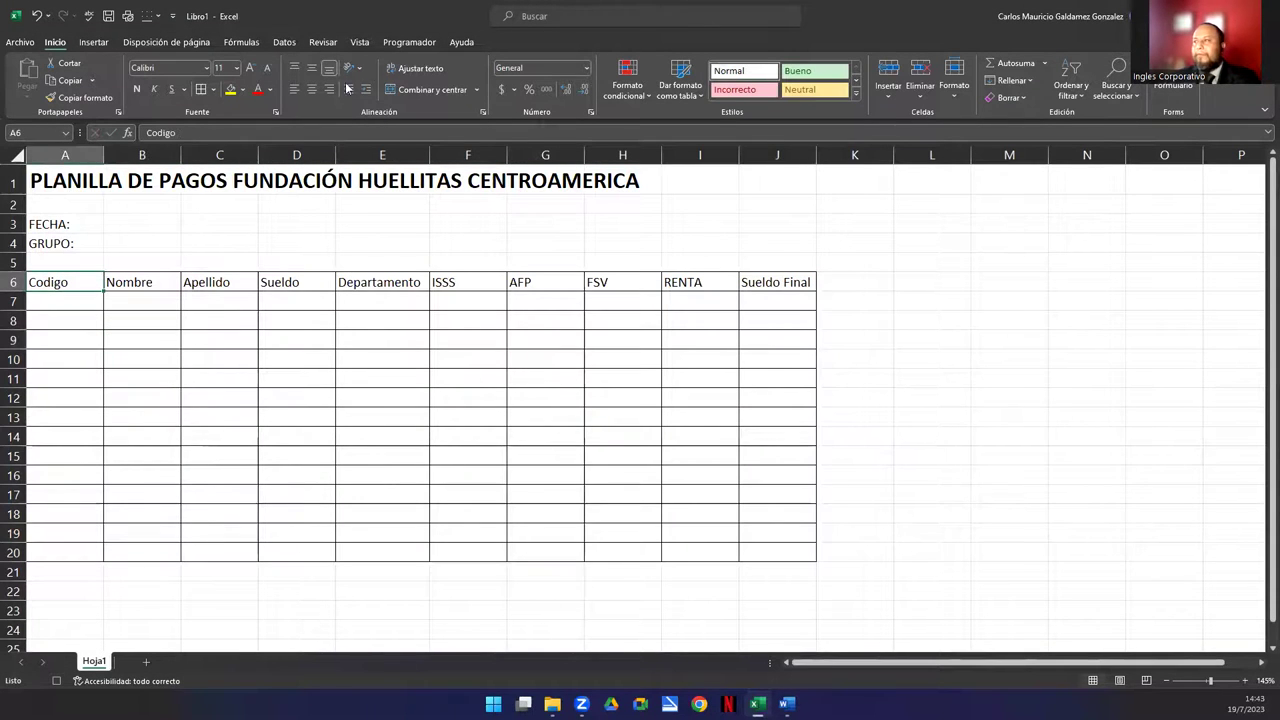
# - Stop recording the macro and select cell D11 inside the table
pyautogui.click(400, 42)
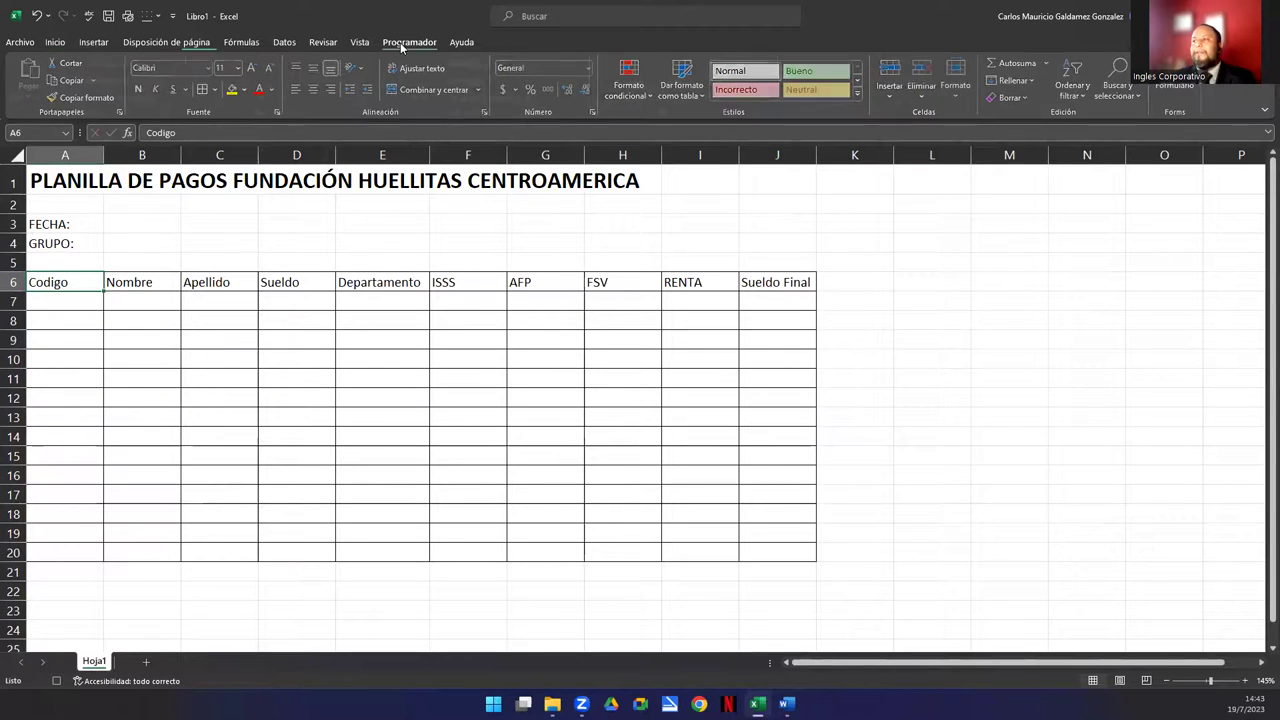
pyautogui.click(122, 64)
pyautogui.click(277, 372)
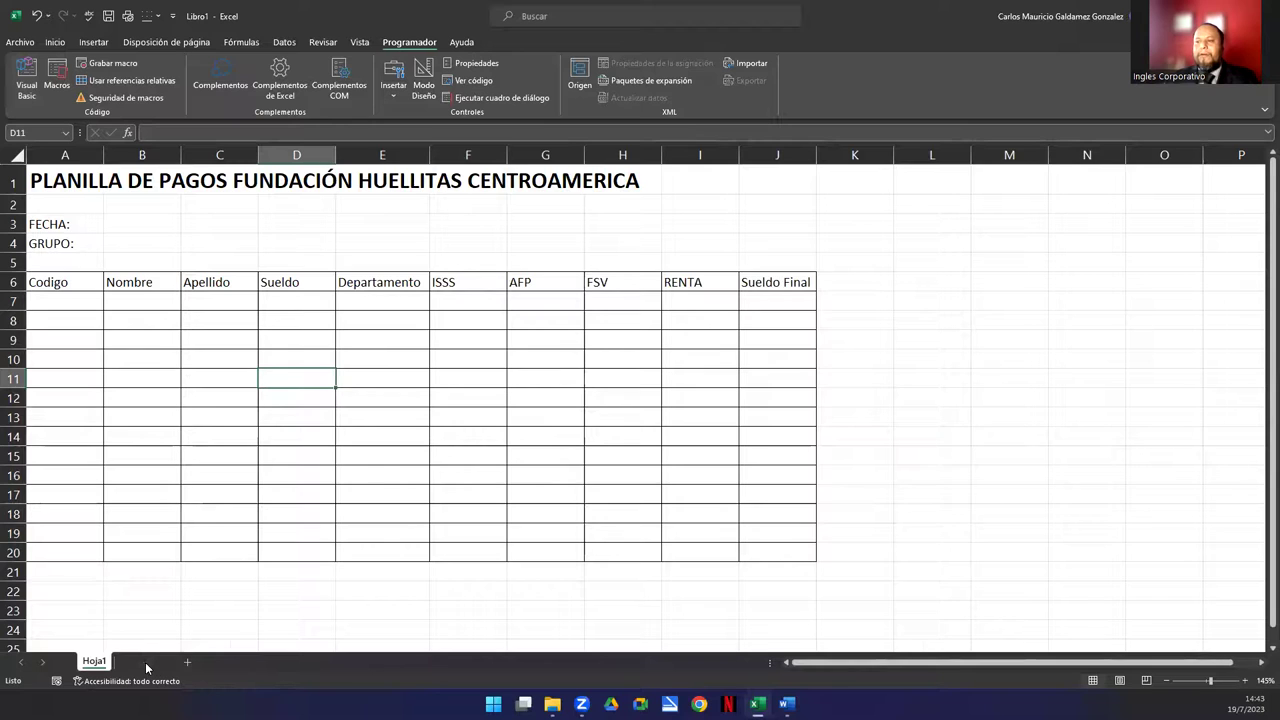
# - Run the Prueba macro on a new blank worksheet and compare the generated sheet with Hoja1
pyautogui.click(146, 662)
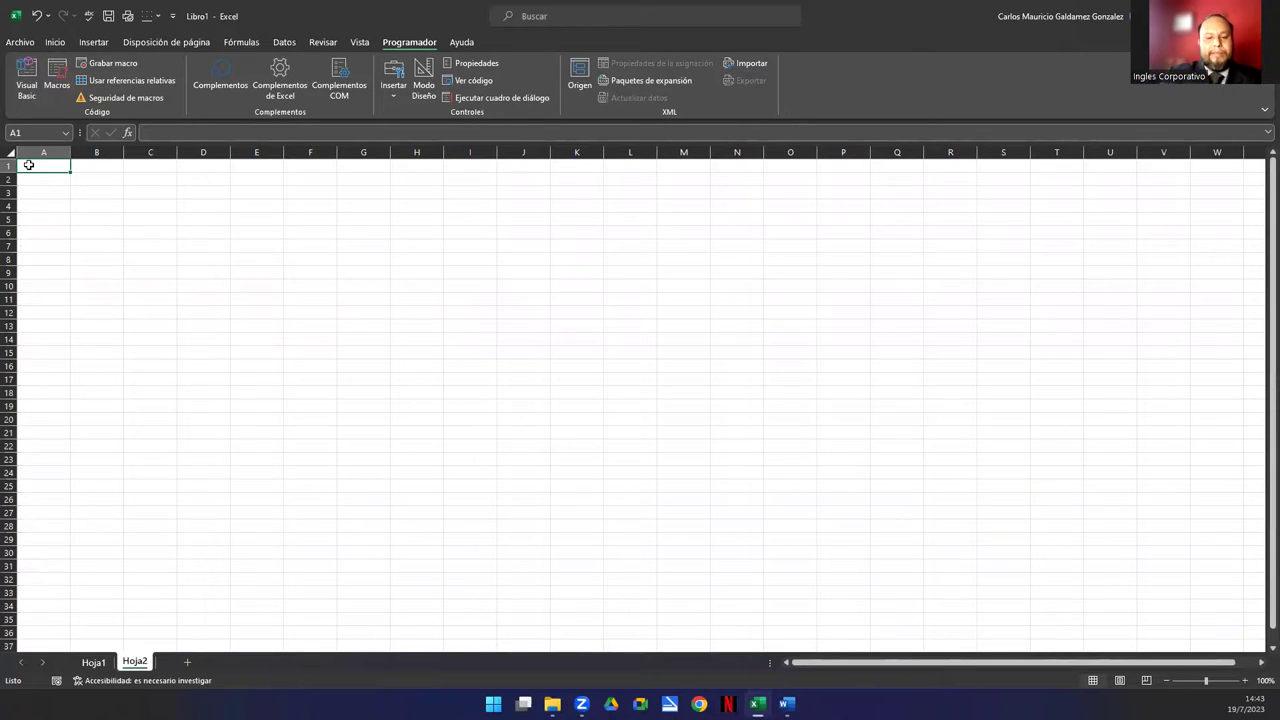
pyautogui.hotkey('alt', 'F8')
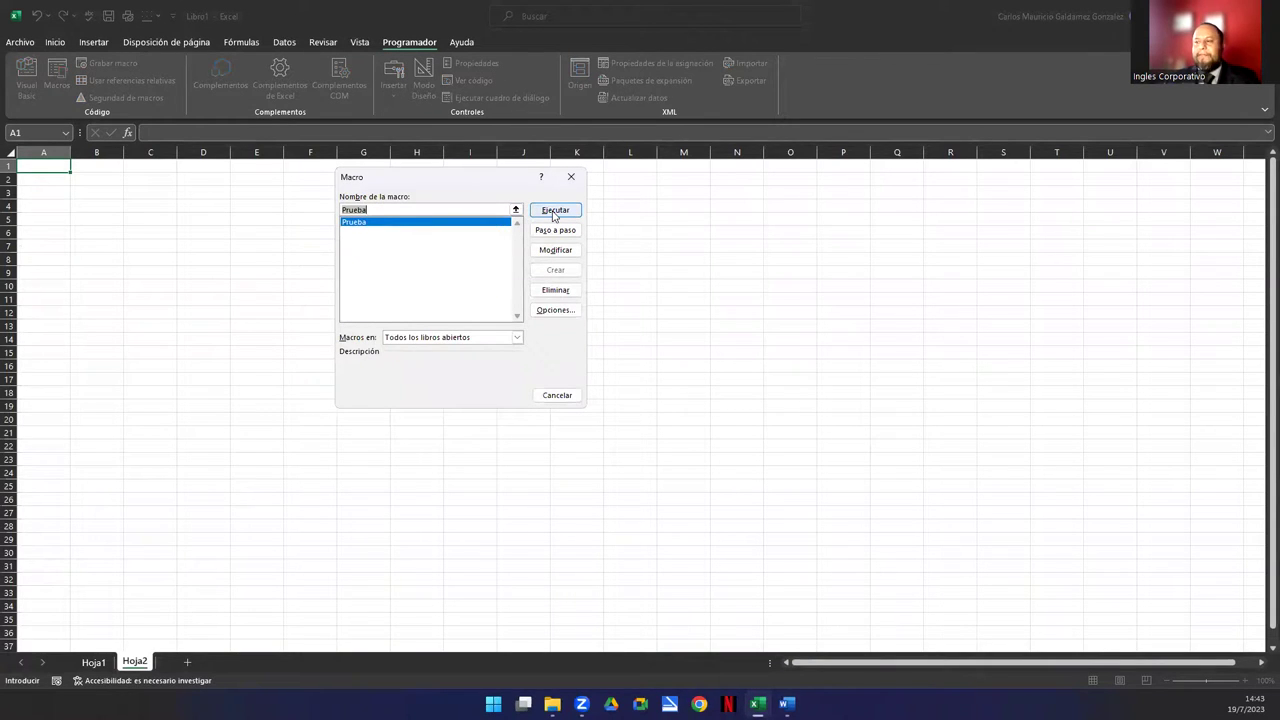
pyautogui.click(555, 212)
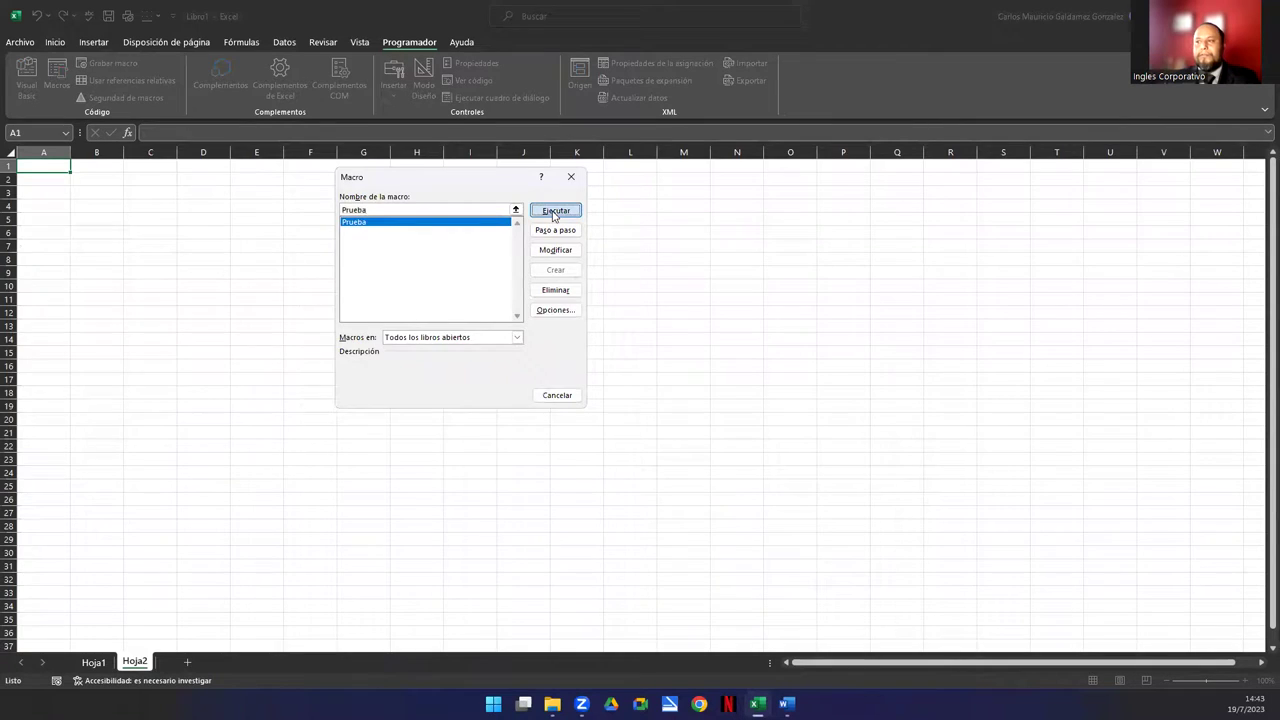
pyautogui.click(94, 662)
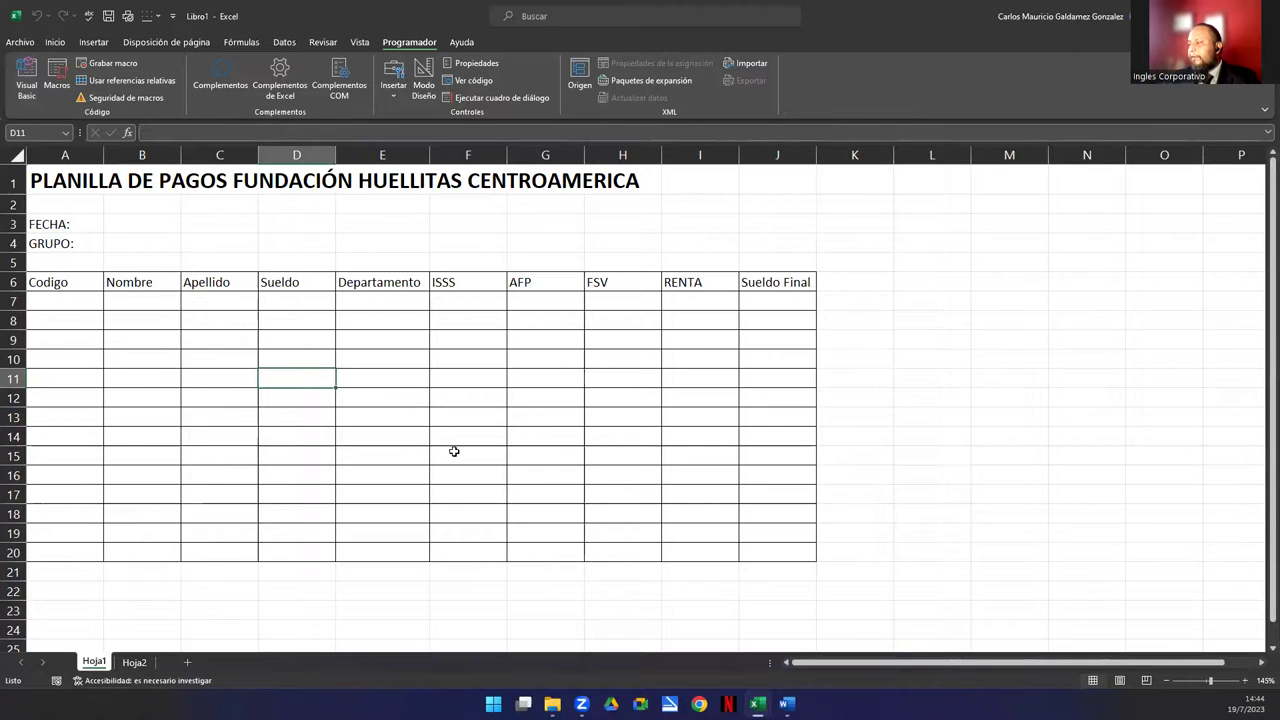
pyautogui.click(134, 664)
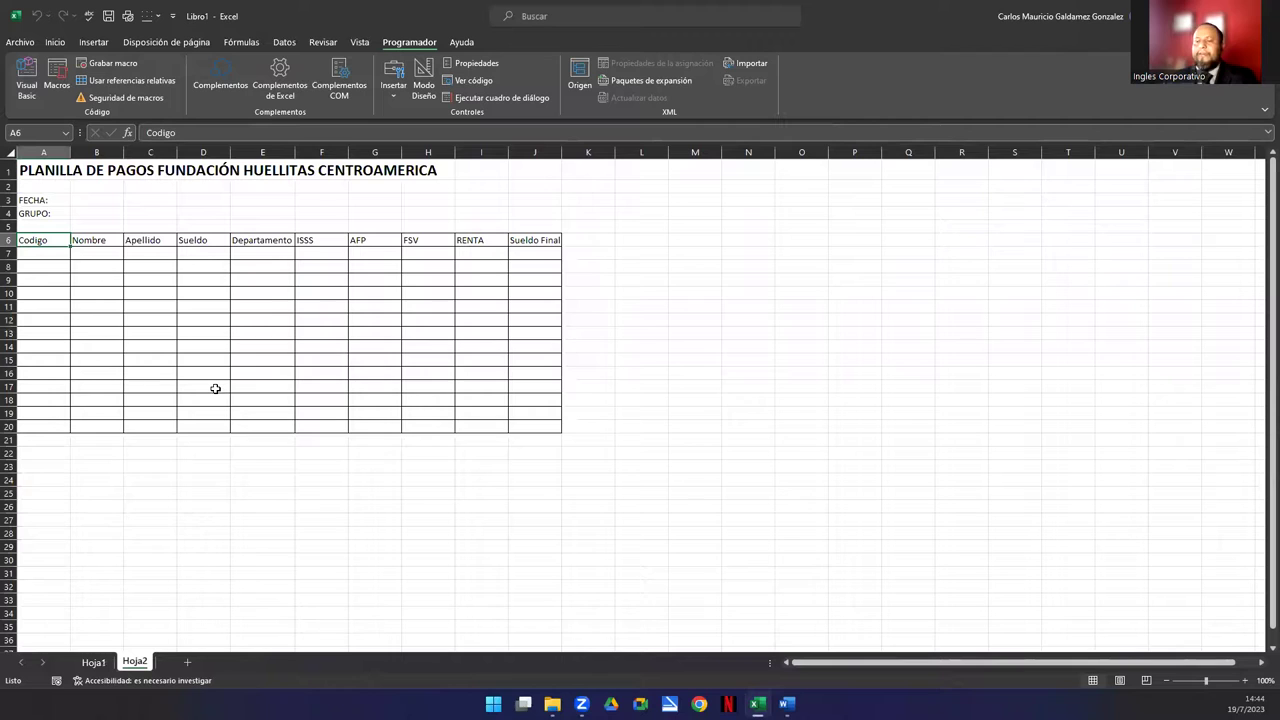